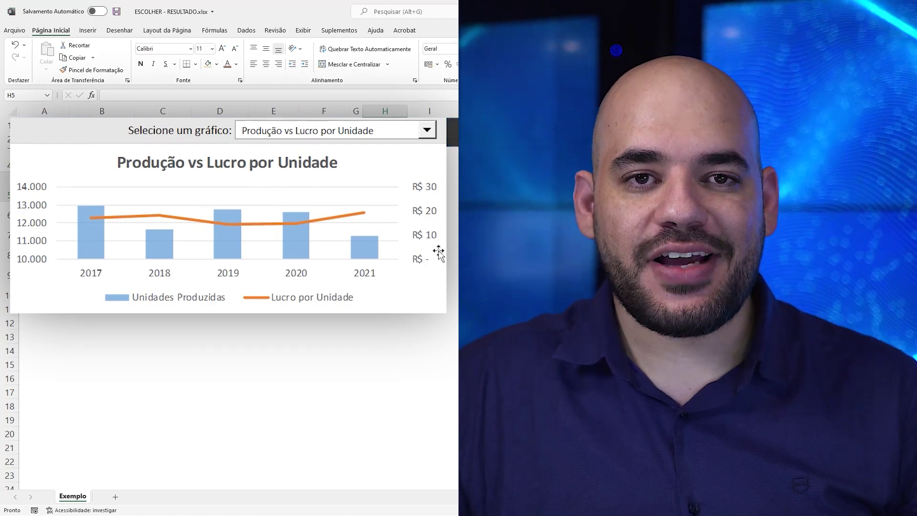
# Step: Pick 'Custo Global vs Lucro Anual' in the 'Selecione um gráfico' chart selector
pyautogui.click(354, 138)
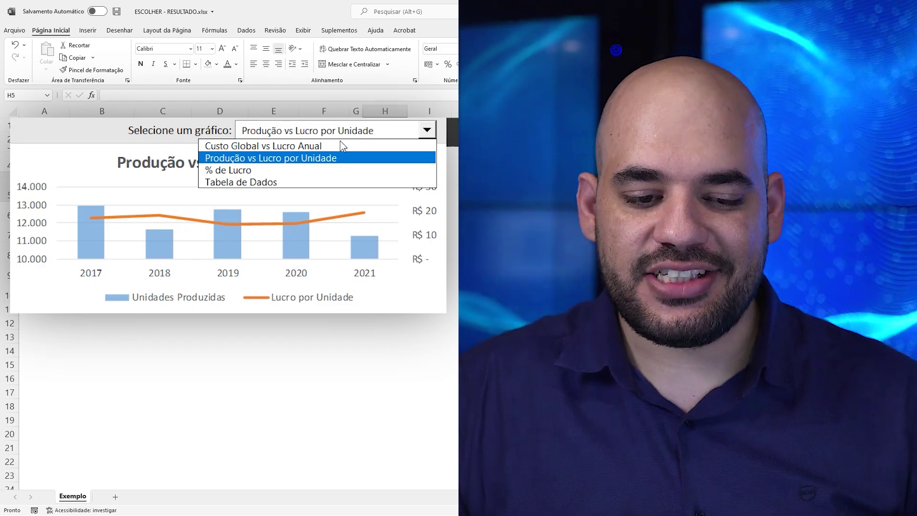
pyautogui.click(267, 149)
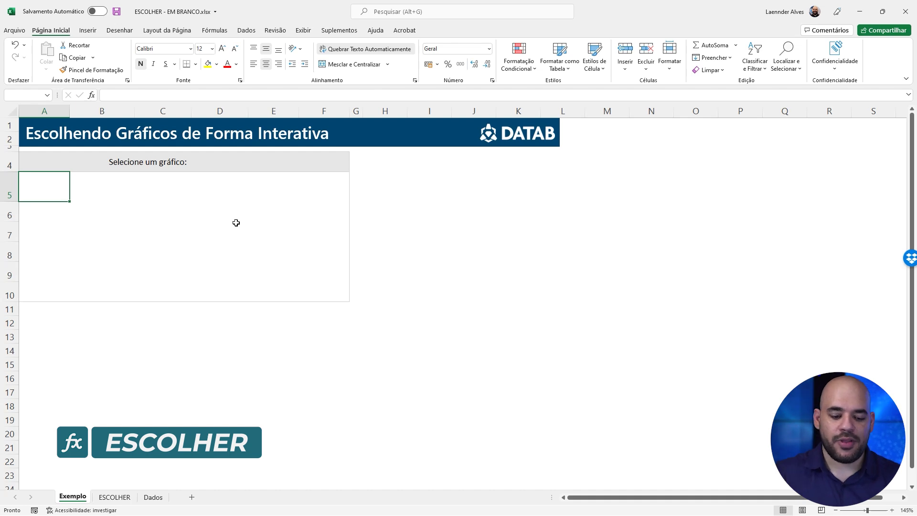
# Step: On the ESCOLHER sheet, start the formula =ESCOLHER( in cell F7
pyautogui.click(115, 497)
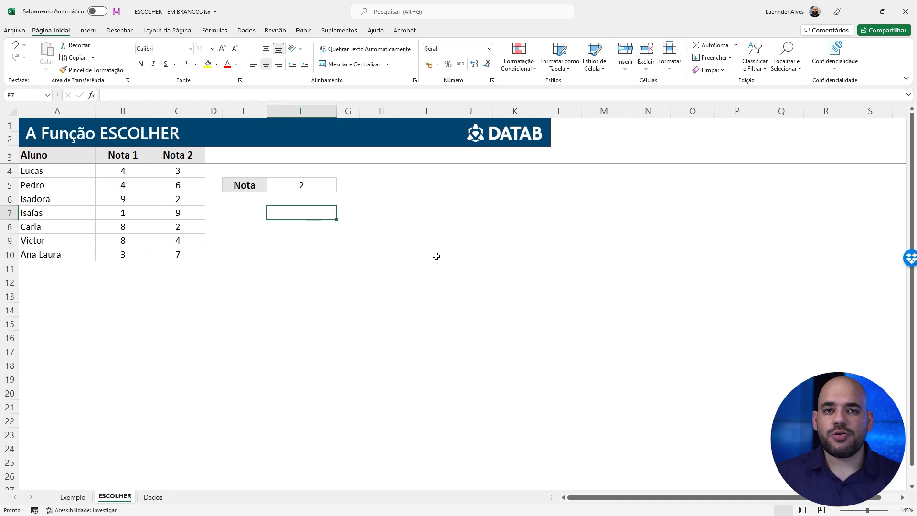
pyautogui.write('=esc')
pyautogui.press('Tab')
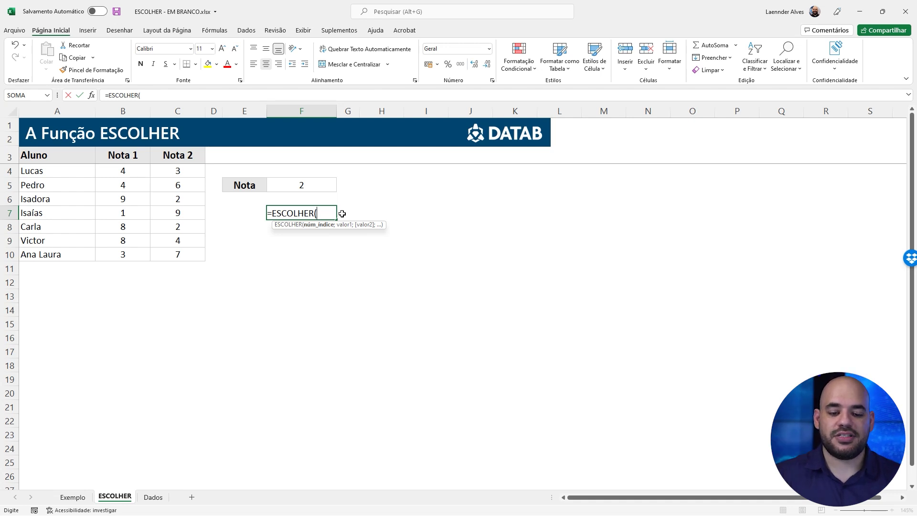
# Step: Complete F7 as =ESCOLHER(F5;B4:B10;C4:C10) so the Nota value chooses the grade column
pyautogui.click(322, 186)
pyautogui.write(';')
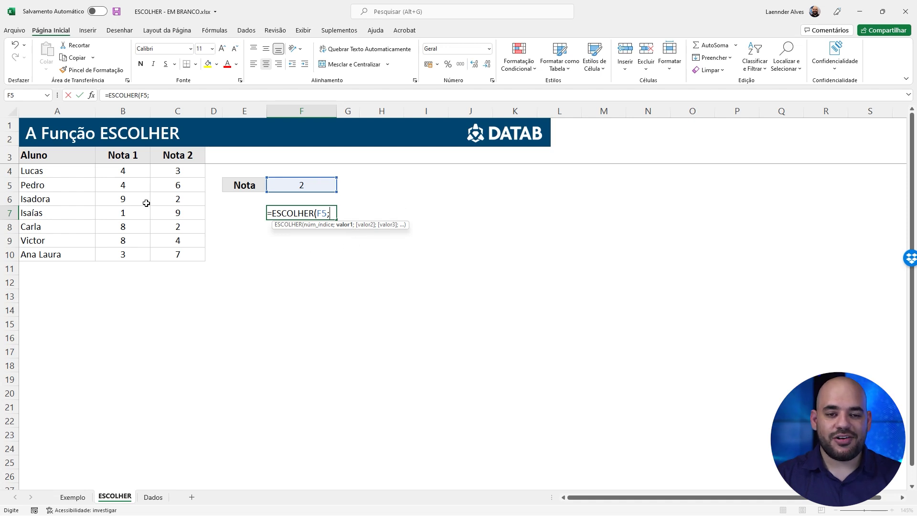
pyautogui.moveTo(118, 172); pyautogui.dragTo(121, 255)
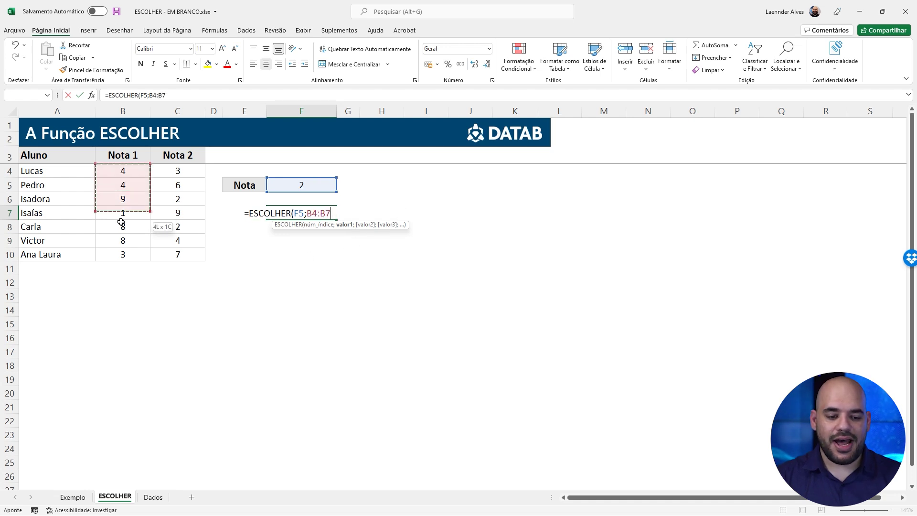
pyautogui.write(';')
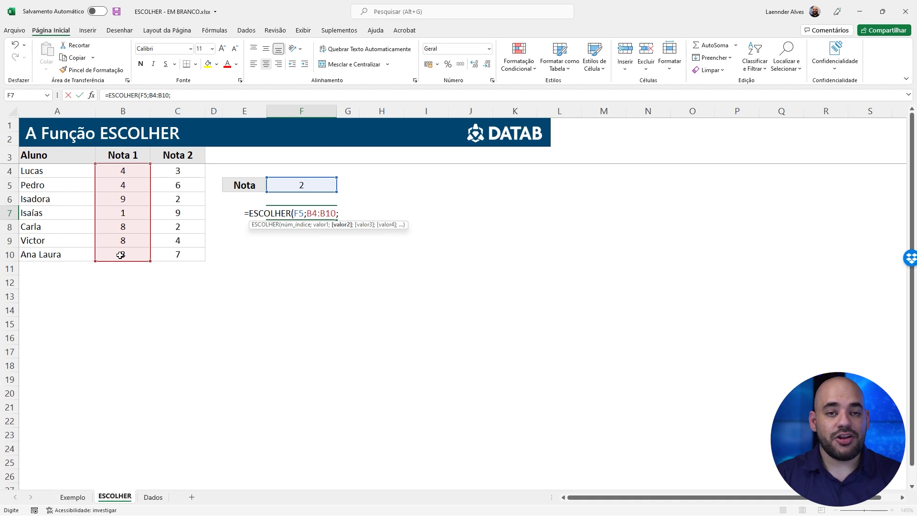
pyautogui.moveTo(172, 170); pyautogui.dragTo(181, 256)
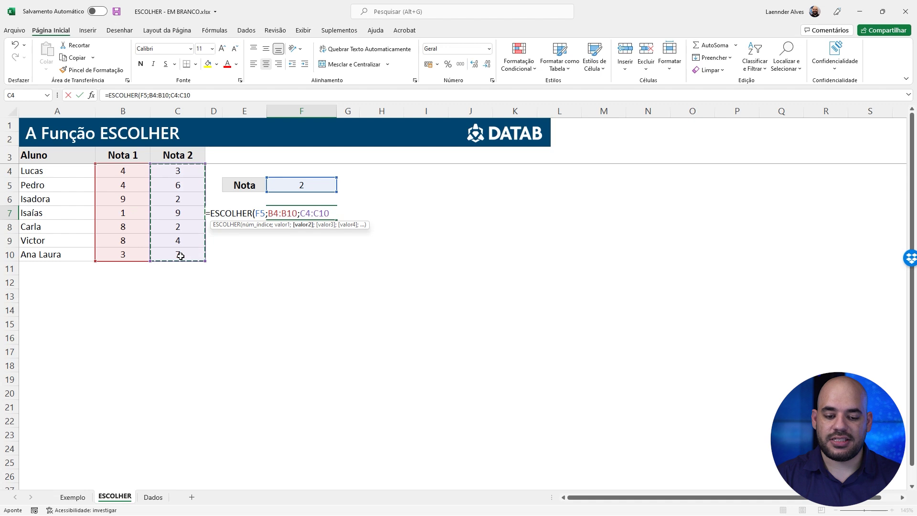
pyautogui.write(')')
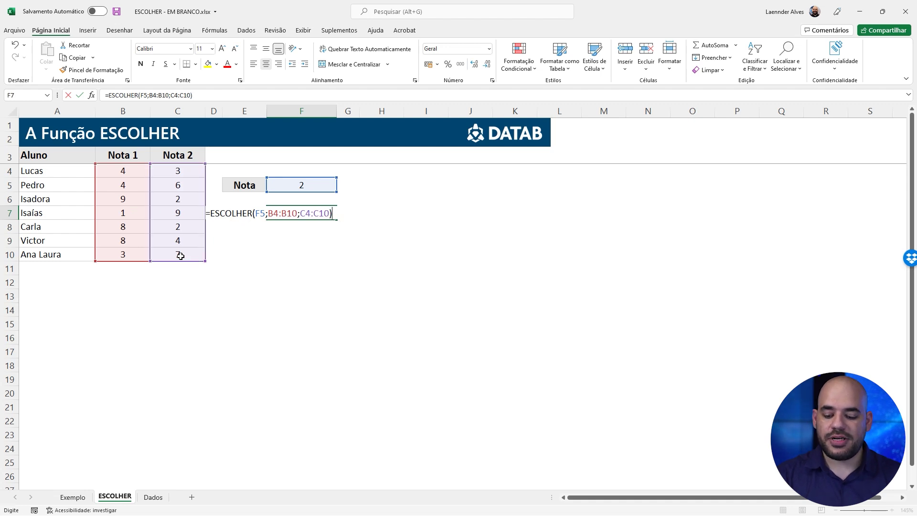
pyautogui.press('Return')
pyautogui.press('Return')
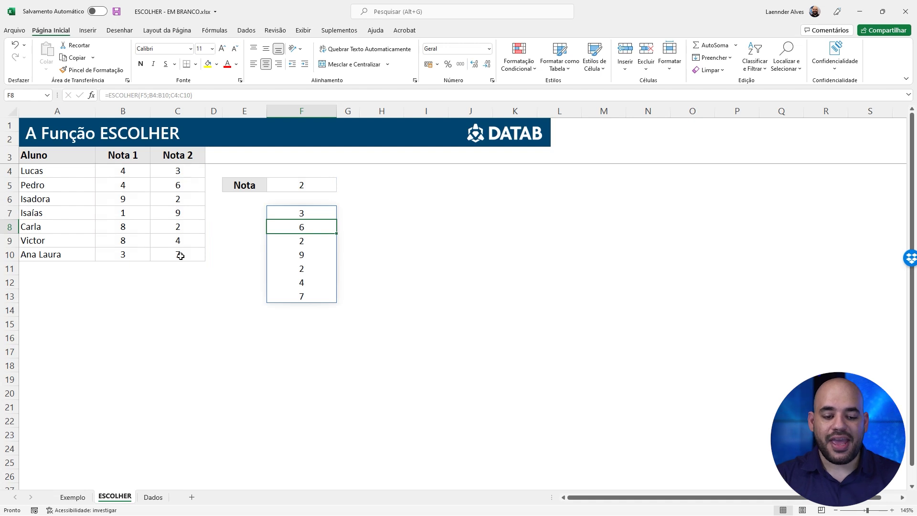
pyautogui.click(293, 184)
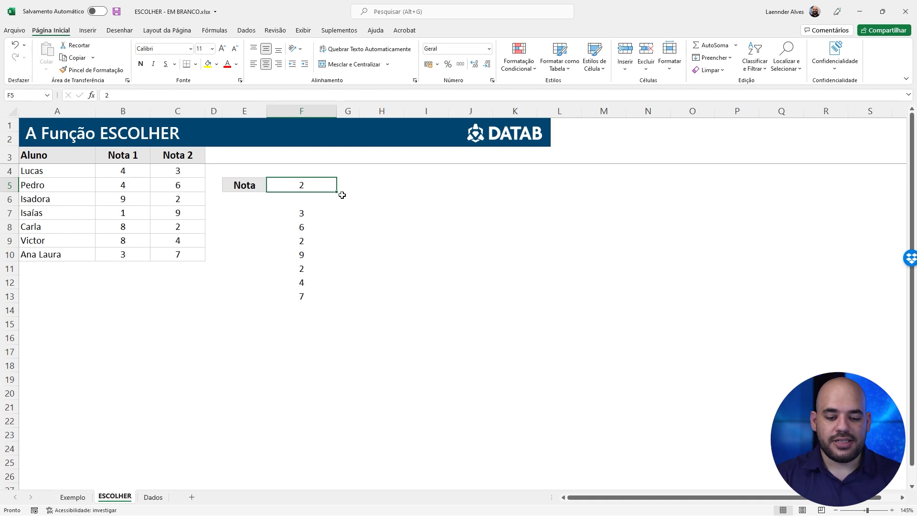
# Step: Change Nota in F5 to 1 so F7:F13 shows grades 4, 4, 9, 1, 8, 8, 3
pyautogui.write('1')
pyautogui.press('Return')
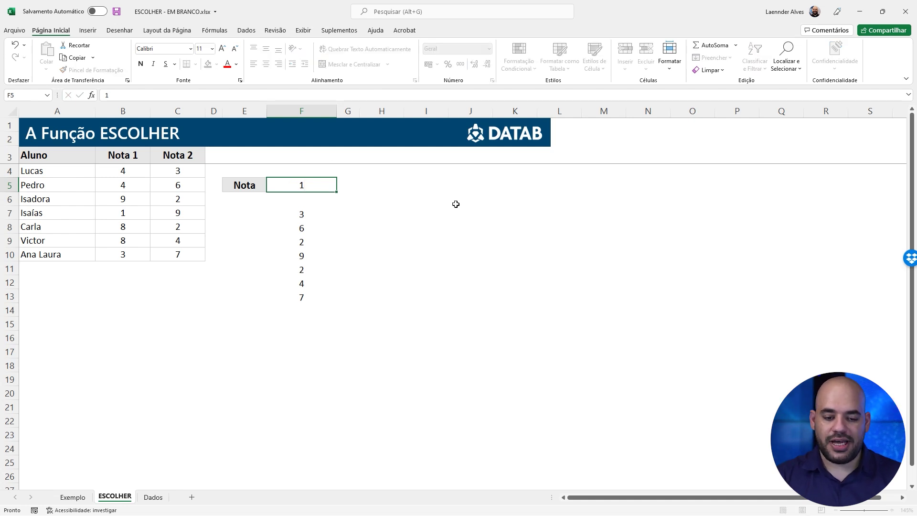
pyautogui.click(300, 214)
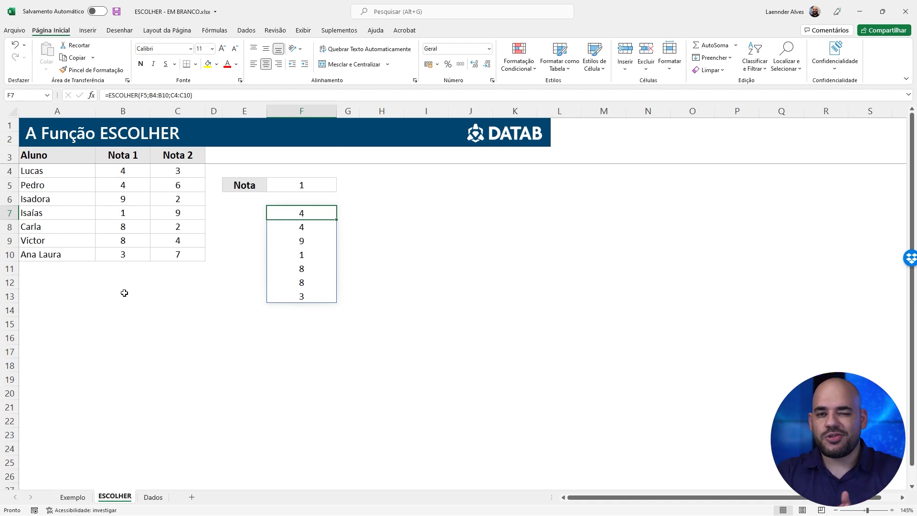
pyautogui.click(153, 497)
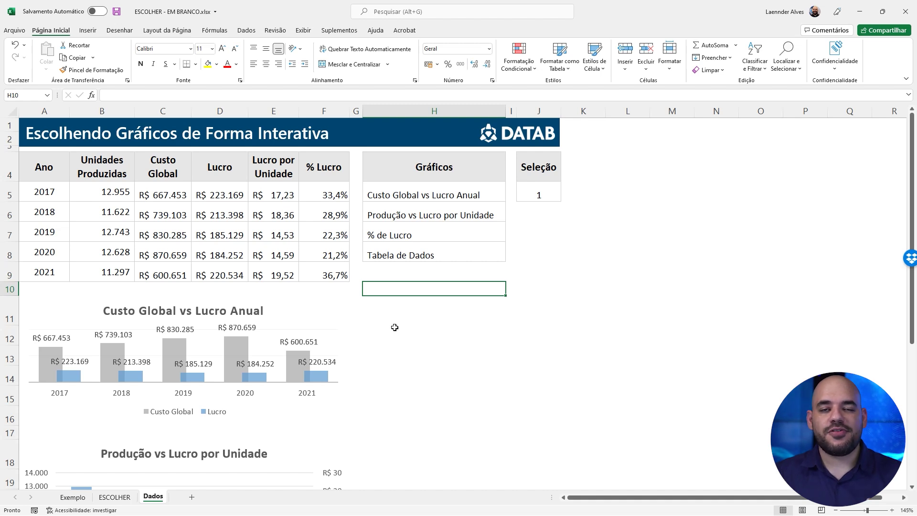
pyautogui.click(99, 172)
pyautogui.click(166, 163)
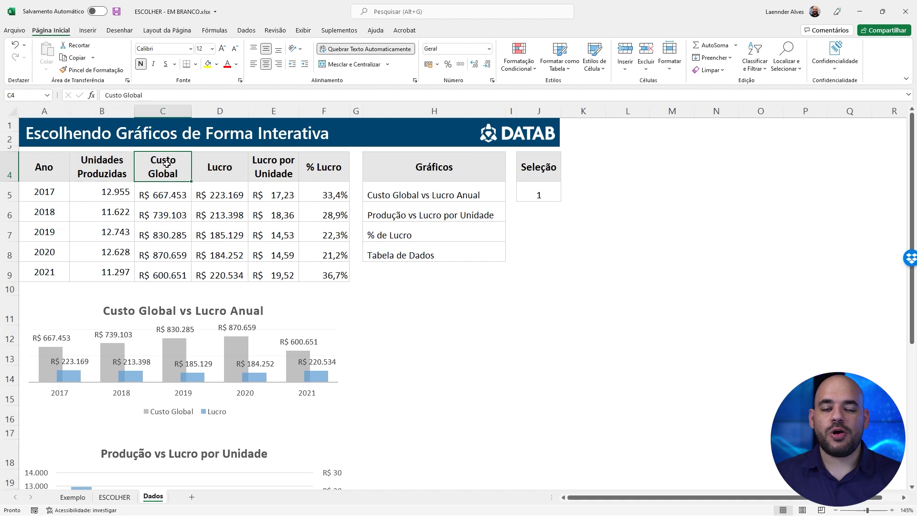
pyautogui.click(201, 166)
pyautogui.click(279, 172)
pyautogui.click(313, 171)
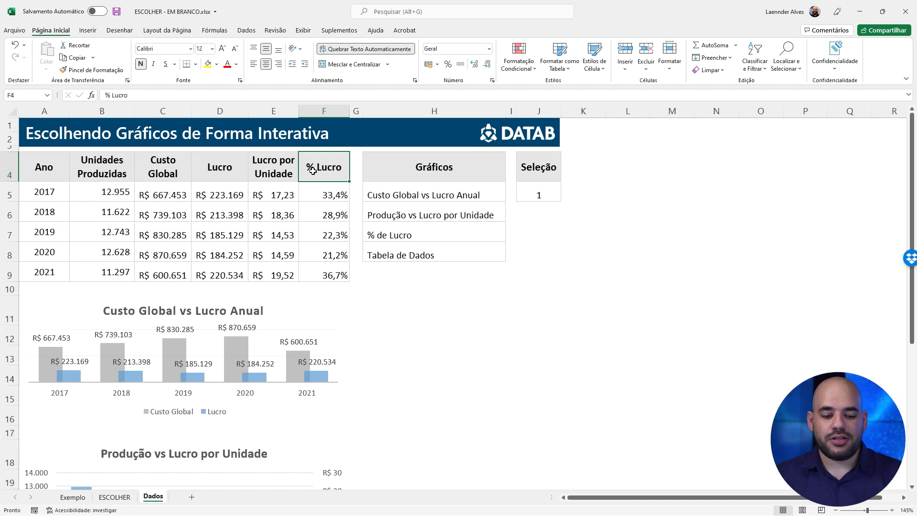
pyautogui.scroll(-2, 298, 191)
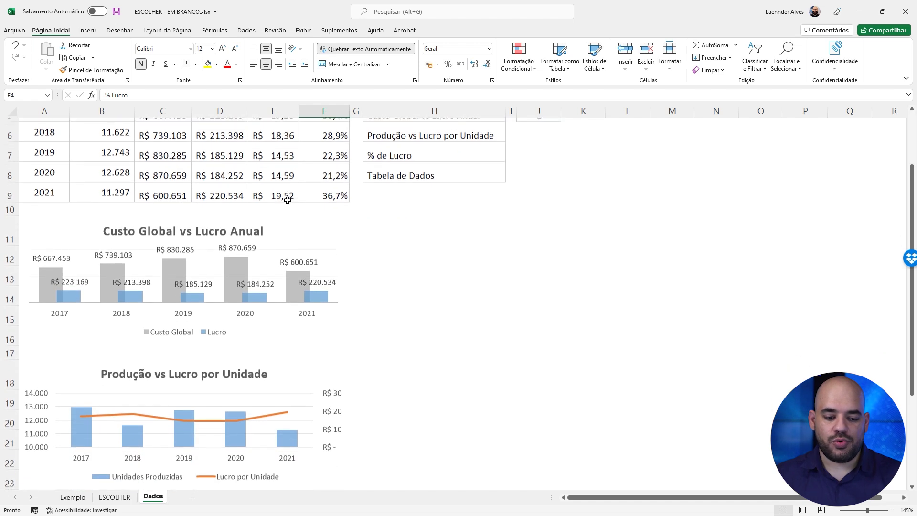
pyautogui.click(294, 239)
pyautogui.scroll(1, 286, 229)
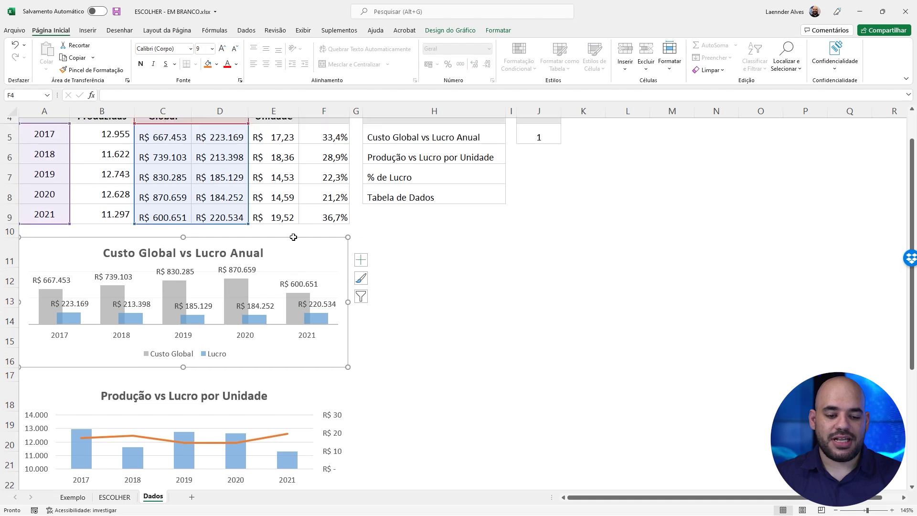
pyautogui.scroll(1, 215, 206)
pyautogui.scroll(-2, 223, 206)
pyautogui.scroll(-1, 267, 249)
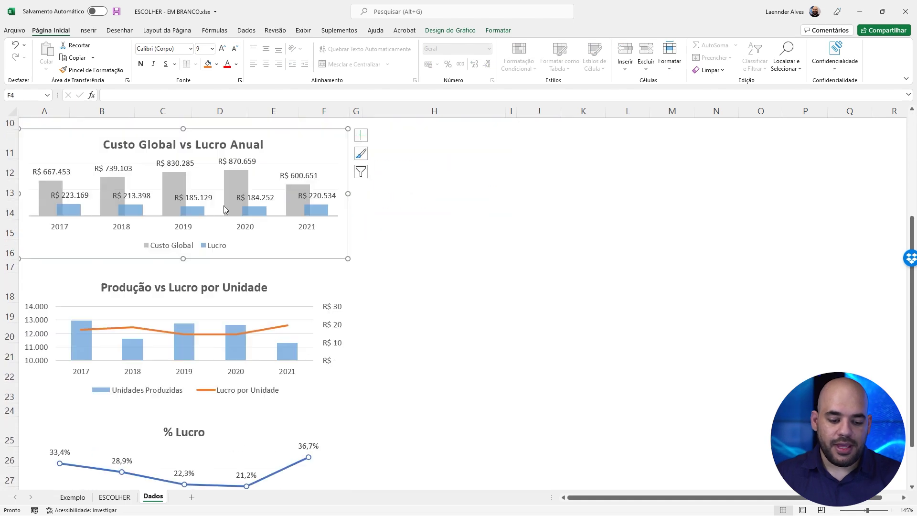
pyautogui.click(299, 277)
pyautogui.scroll(2, 299, 272)
pyautogui.scroll(1, 287, 253)
pyautogui.scroll(-1, 279, 295)
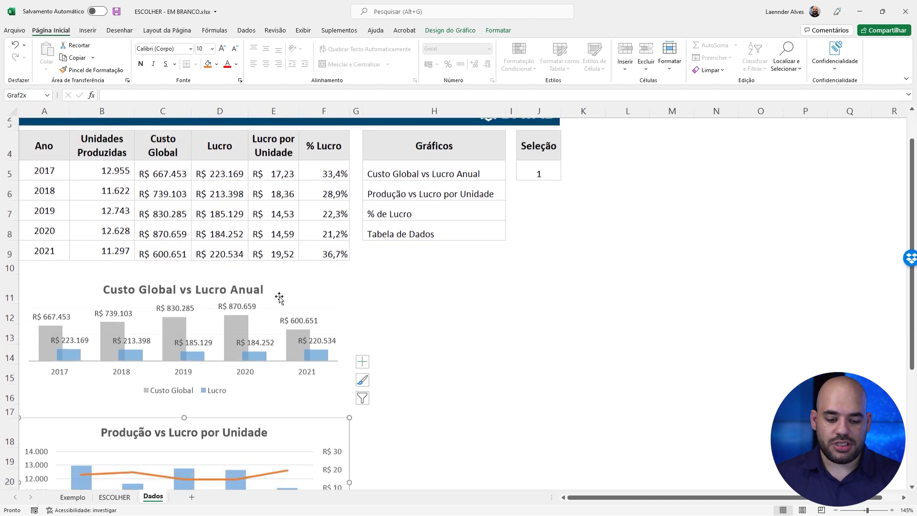
pyautogui.scroll(-1, 279, 295)
pyautogui.scroll(-1, 279, 295)
pyautogui.scroll(-1, 278, 296)
pyautogui.scroll(-1, 258, 294)
pyautogui.click(237, 293)
pyautogui.scroll(3, 237, 293)
pyautogui.scroll(2, 287, 277)
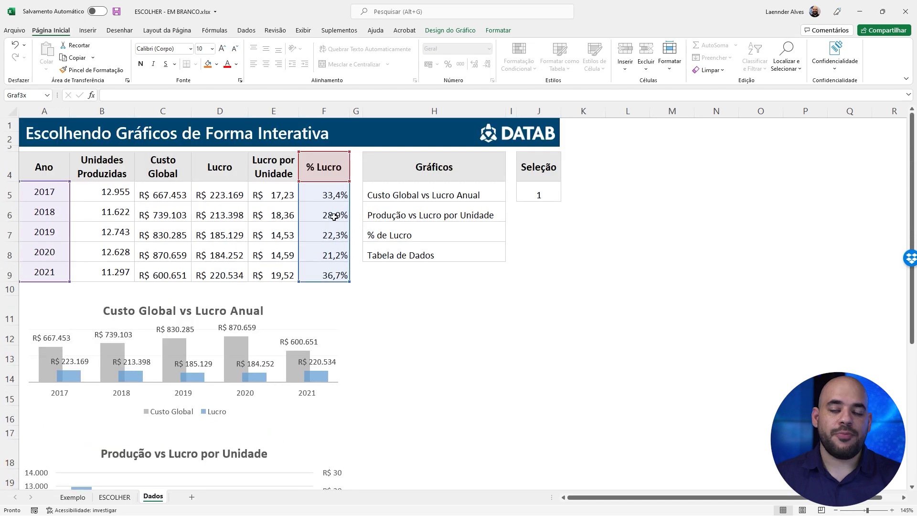
pyautogui.click(391, 308)
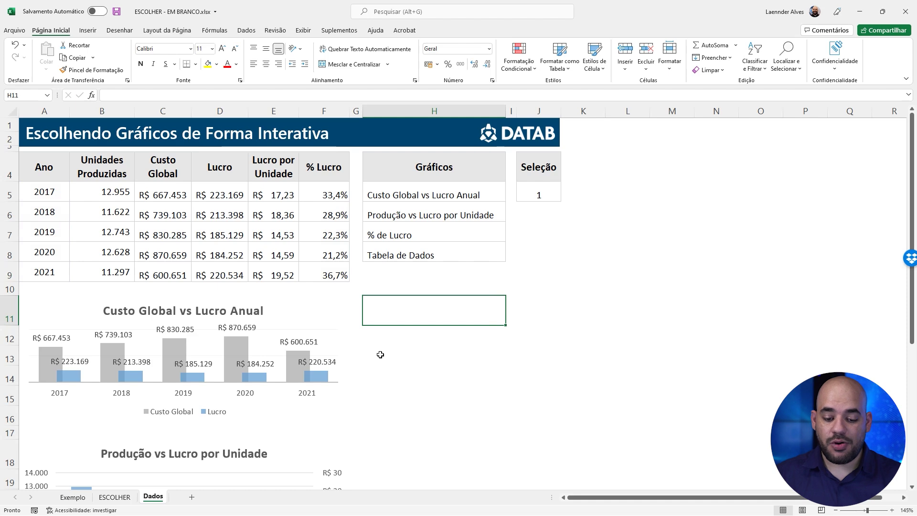
pyautogui.press('Left')
pyautogui.press('Left')
pyautogui.press('Left')
pyautogui.press('Left')
pyautogui.press('Left')
pyautogui.press('Left')
pyautogui.press('Left')
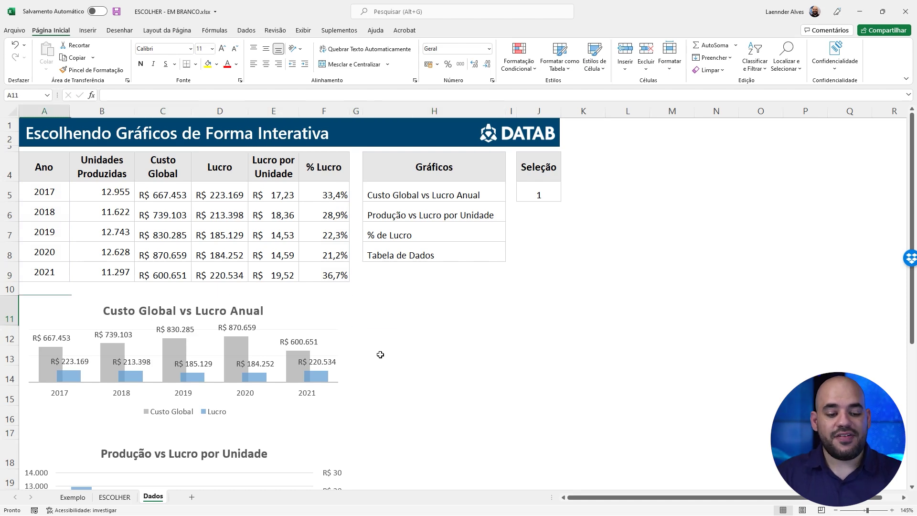
pyautogui.scroll(-2, 525, 389)
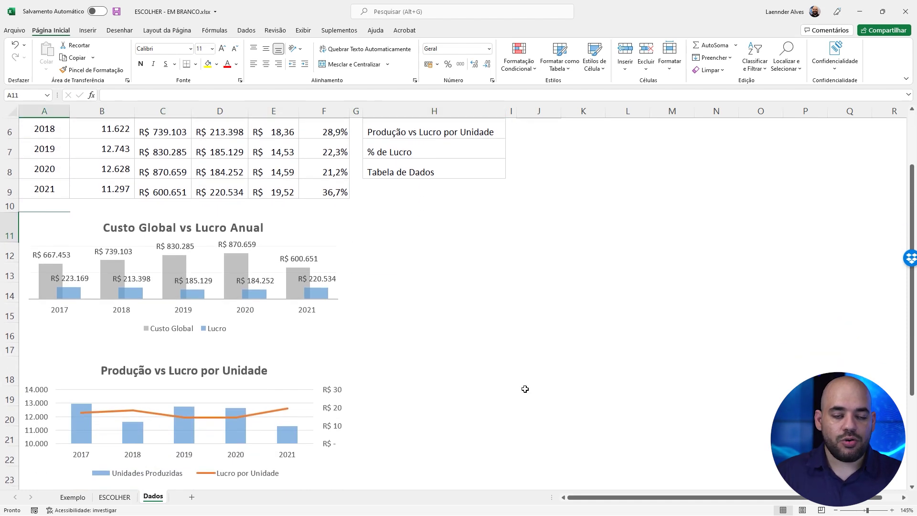
pyautogui.hotkey('shift', 'Down')
pyautogui.hotkey('shift', 'Down')
pyautogui.hotkey('shift', 'Down')
pyautogui.hotkey('shift', 'Down')
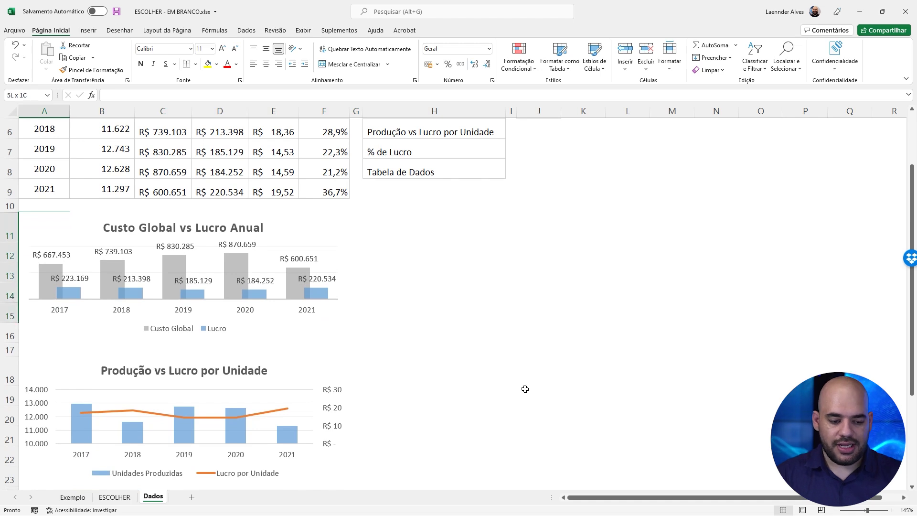
pyautogui.hotkey('shift', 'Down')
pyautogui.hotkey('shift', 'Down')
pyautogui.hotkey('shift', 'Up')
pyautogui.hotkey('shift', 'Right')
pyautogui.hotkey('shift', 'Right')
pyautogui.hotkey('shift', 'Right')
pyautogui.hotkey('shift', 'Right')
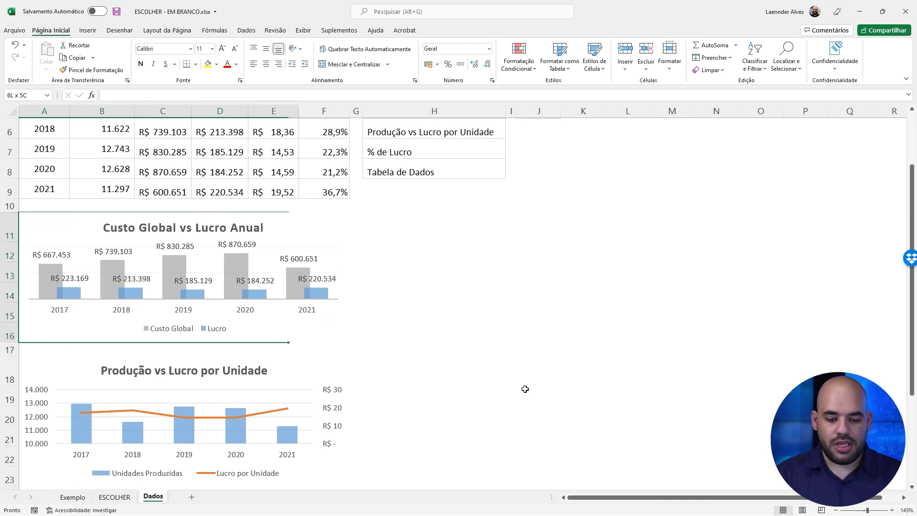
pyautogui.hotkey('shift', 'Right')
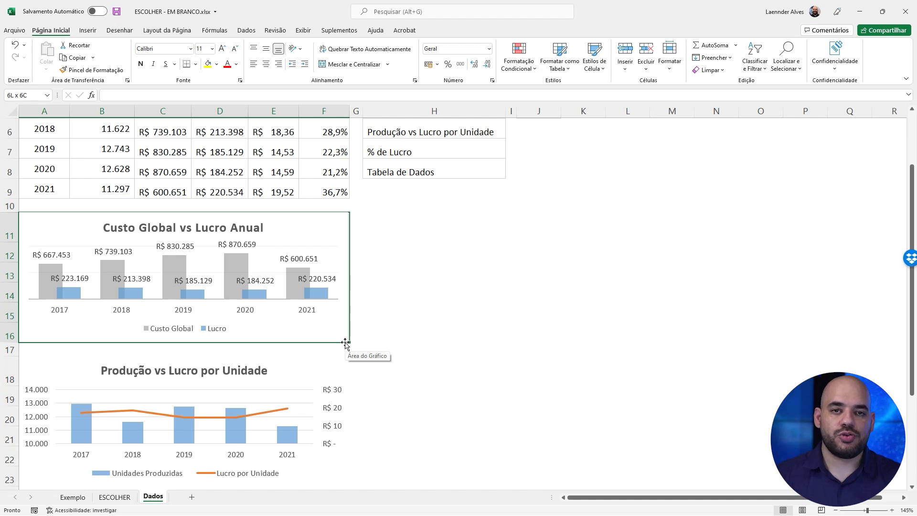
pyautogui.scroll(-2, 345, 342)
pyautogui.scroll(-2, 354, 336)
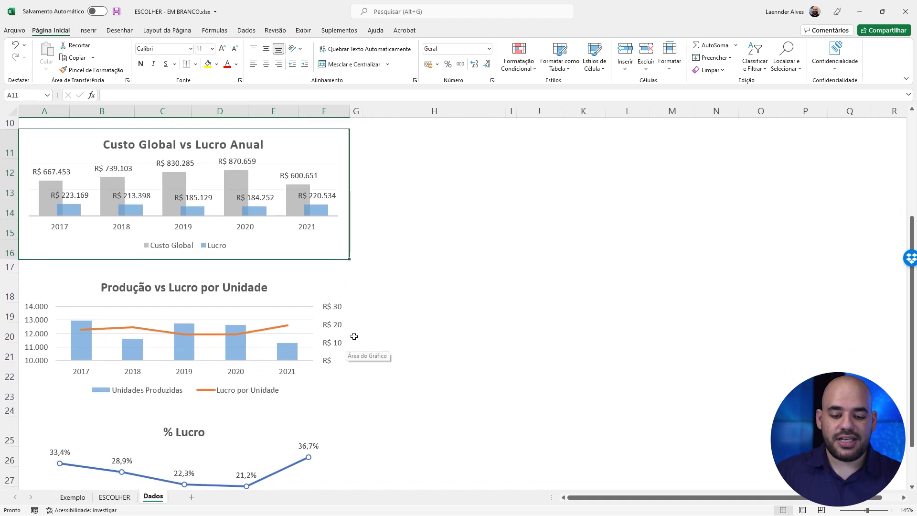
pyautogui.press('Down')
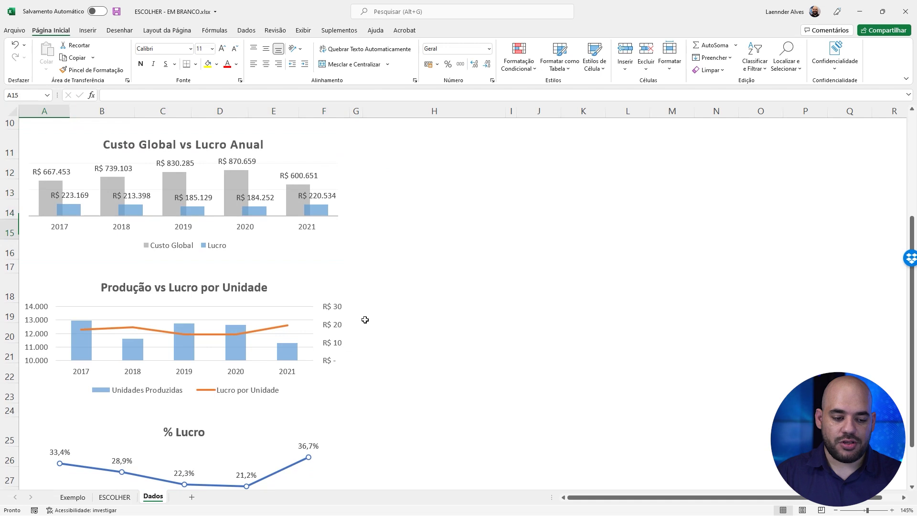
pyautogui.press('Down')
pyautogui.hotkey('shift', 'Right')
pyautogui.hotkey('shift', 'Right')
pyautogui.hotkey('shift', 'Right')
pyautogui.hotkey('shift', 'Right')
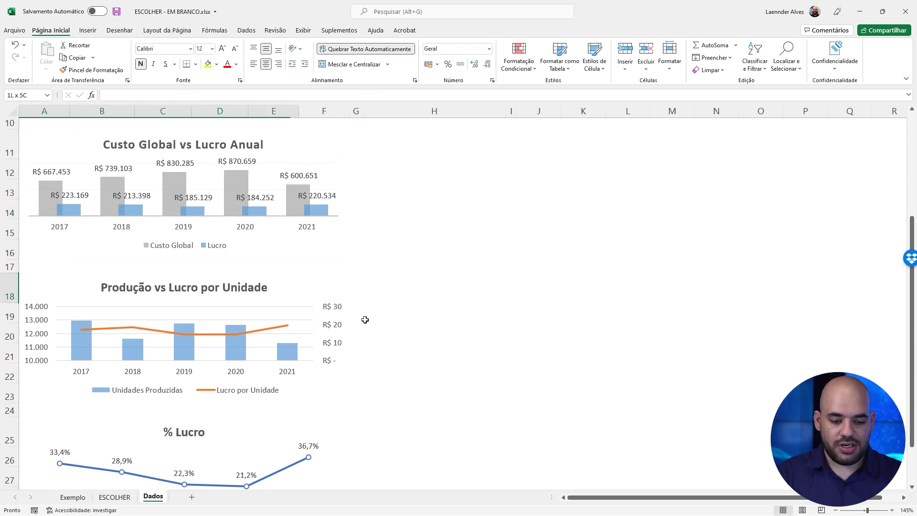
pyautogui.hotkey('shift', 'Right')
pyautogui.hotkey('shift', 'Down')
pyautogui.hotkey('shift', 'Down')
pyautogui.hotkey('shift', 'Down')
pyautogui.hotkey('shift', 'Down')
pyautogui.hotkey('shift', 'Down')
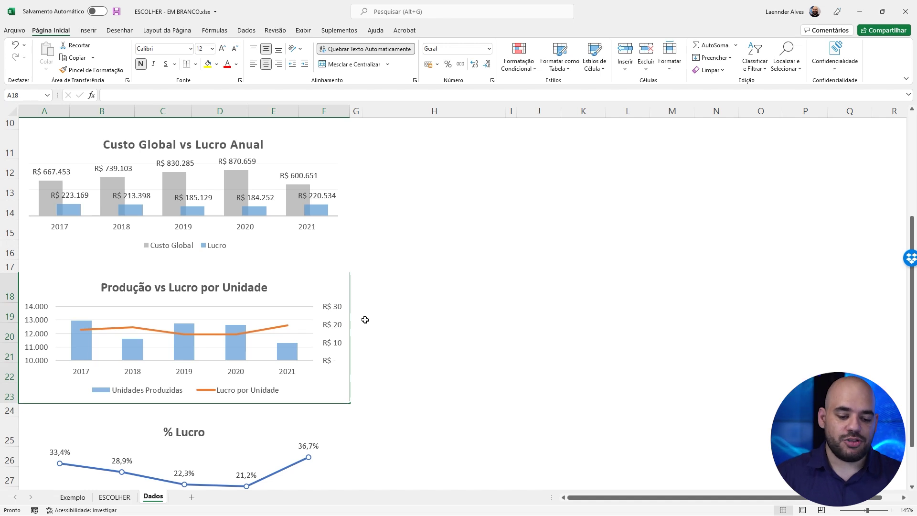
pyautogui.scroll(-2, 365, 320)
pyautogui.click(352, 356)
pyautogui.press('Left')
pyautogui.press('Left')
pyautogui.press('Left')
pyautogui.press('Up')
pyautogui.press('Up')
pyautogui.press('Left')
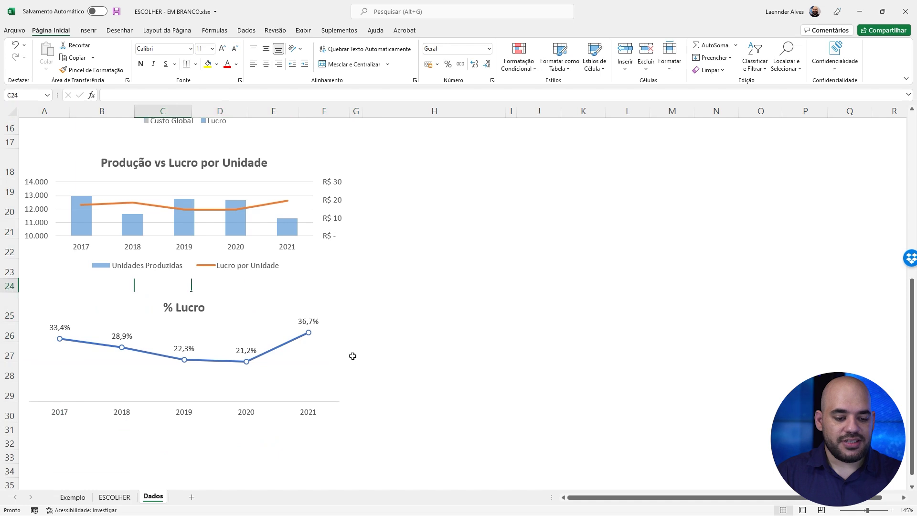
pyautogui.press('Left')
pyautogui.press('Left')
pyautogui.hotkey('shift', 'Right')
pyautogui.hotkey('shift', 'Right')
pyautogui.hotkey('shift', 'Right')
pyautogui.hotkey('shift', 'Right')
pyautogui.hotkey('shift', 'Right')
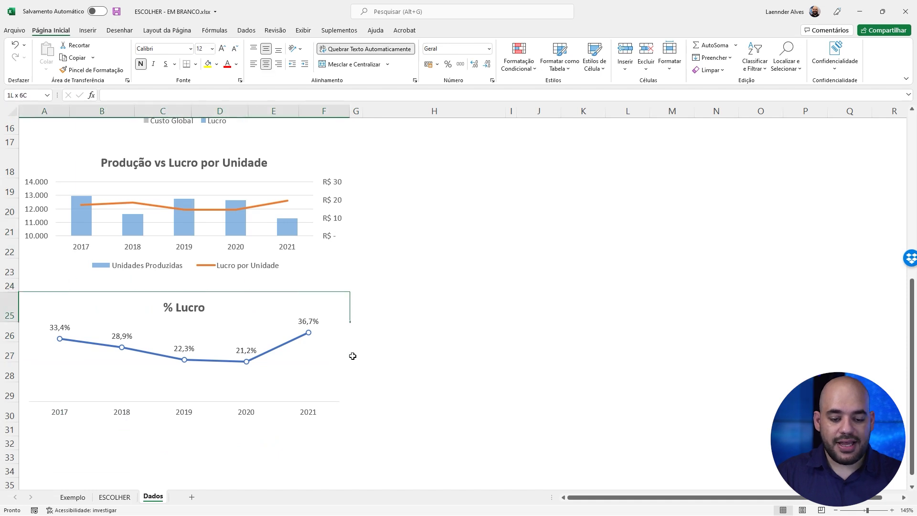
pyautogui.hotkey('shift', 'Down')
pyautogui.hotkey('shift', 'Down')
pyautogui.hotkey('shift', 'Down')
pyautogui.hotkey('shift', 'Down')
pyautogui.hotkey('shift', 'Down')
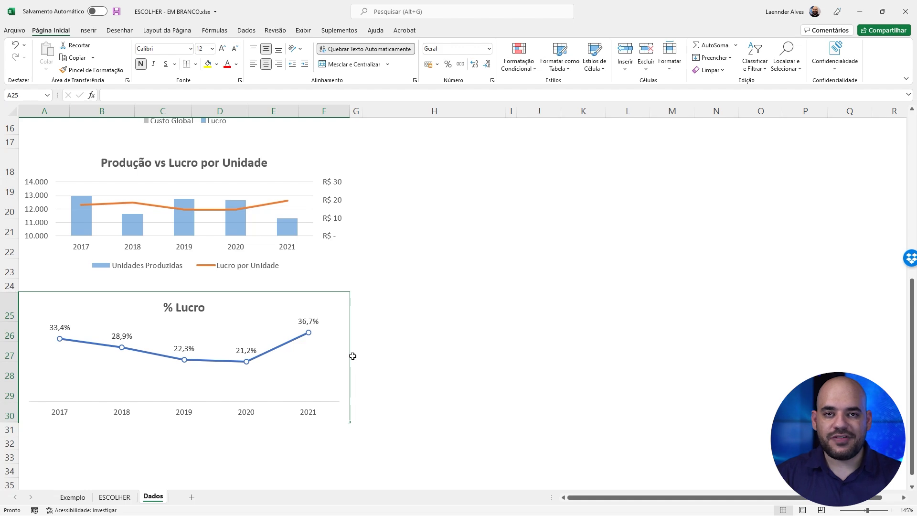
pyautogui.scroll(3, 353, 356)
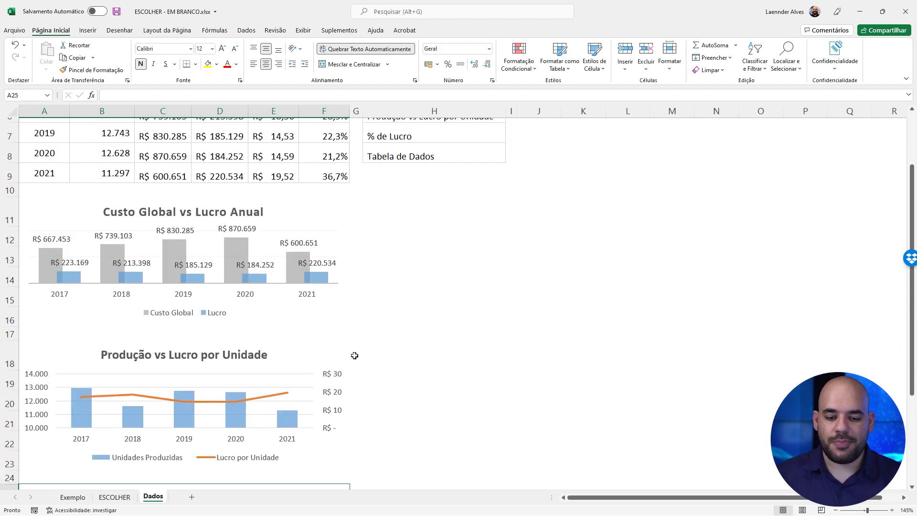
pyautogui.scroll(2, 354, 356)
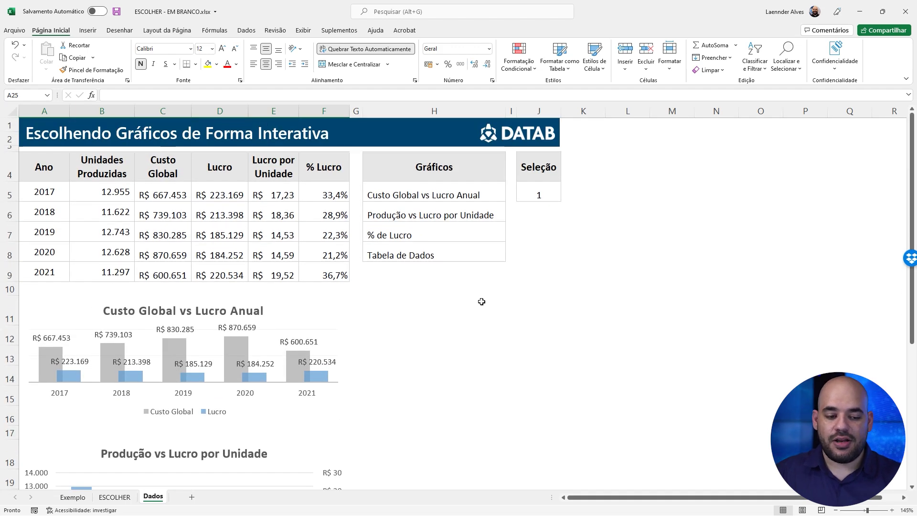
pyautogui.click(546, 194)
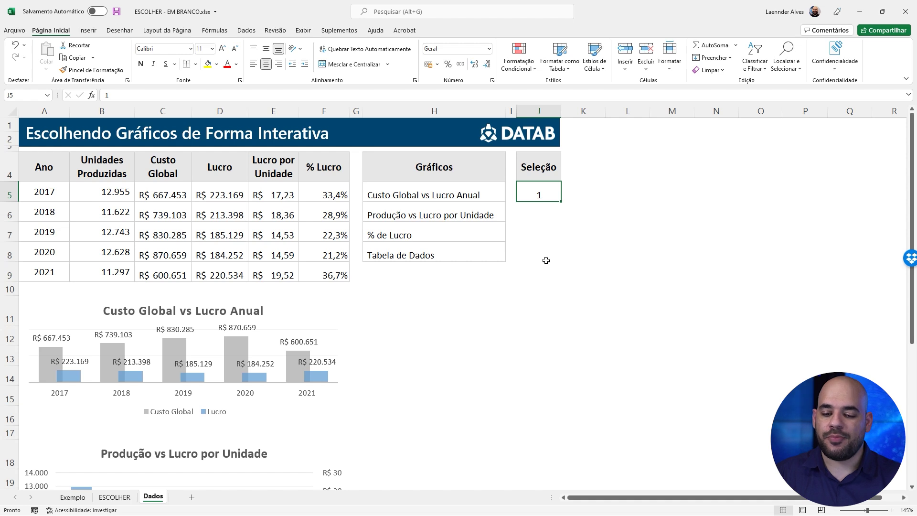
pyautogui.click(436, 192)
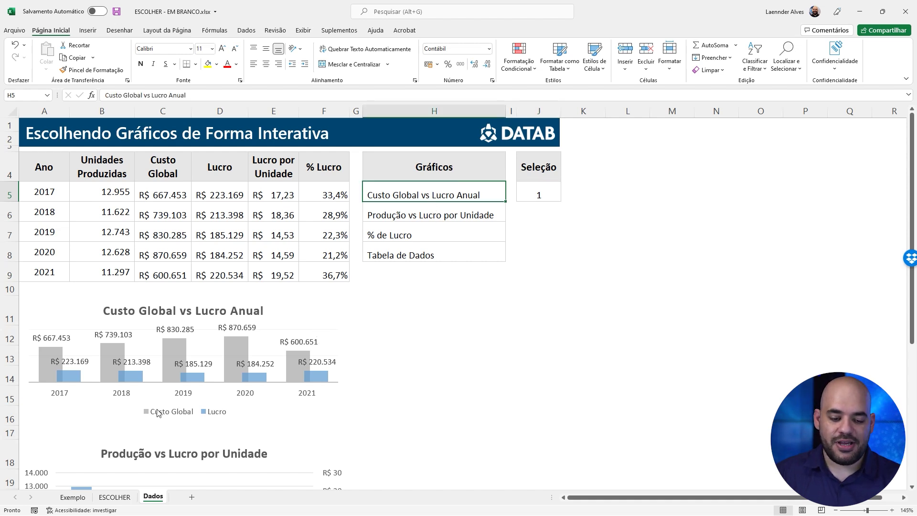
pyautogui.click(440, 212)
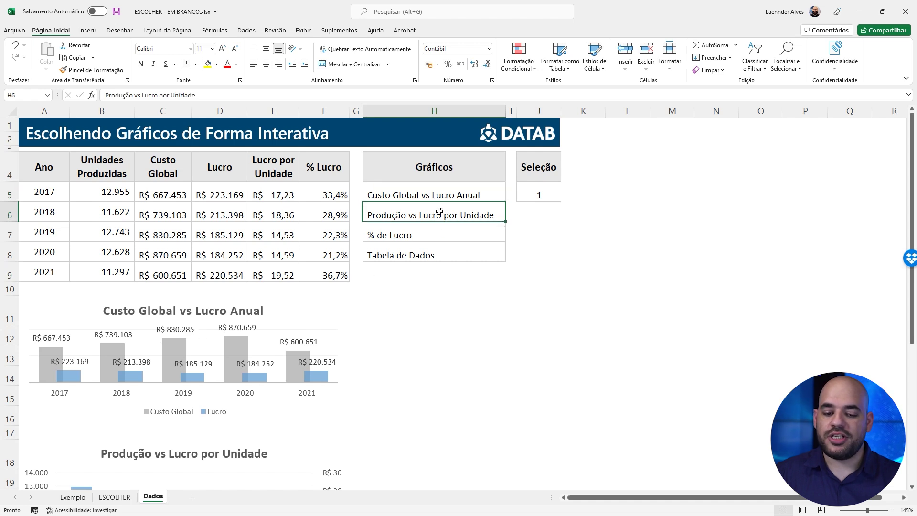
pyautogui.click(439, 238)
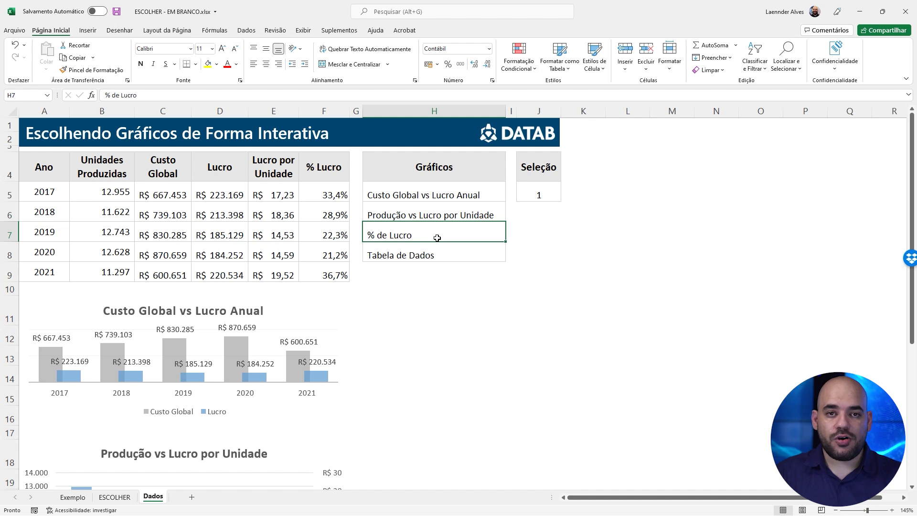
pyautogui.click(432, 253)
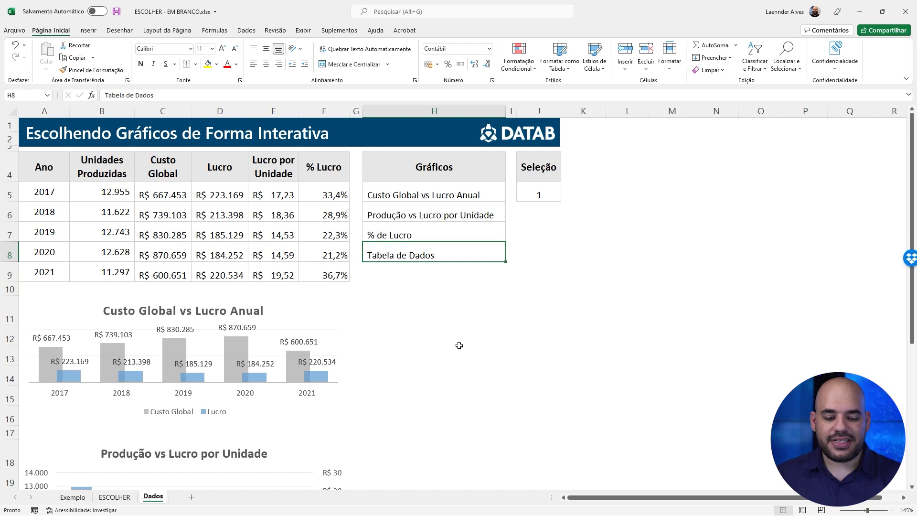
pyautogui.scroll(-1, 460, 346)
# Step: Name the cell block A11:F16 under the first chart Graf1
pyautogui.click(379, 268)
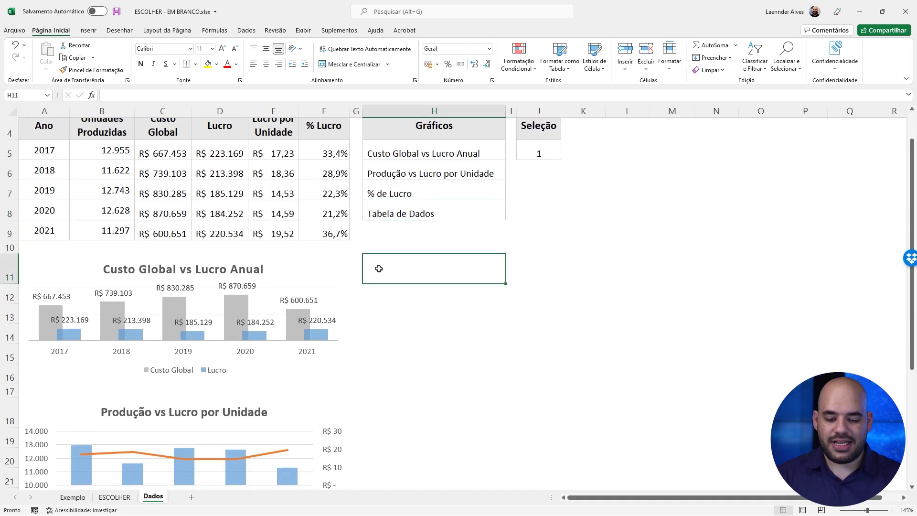
pyautogui.press('Left')
pyautogui.press('Left')
pyautogui.press('Left')
pyautogui.press('Left')
pyautogui.press('Left')
pyautogui.press('Left')
pyautogui.press('Left')
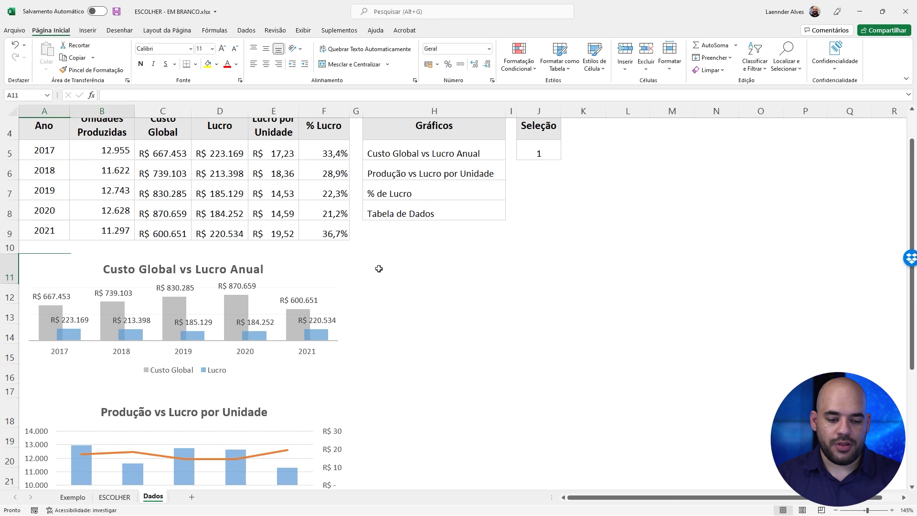
pyautogui.hotkey('shift', 'Right')
pyautogui.hotkey('shift', 'Right')
pyautogui.hotkey('shift', 'Right')
pyautogui.hotkey('shift', 'Right')
pyautogui.hotkey('shift', 'Right')
pyautogui.hotkey('shift', 'Down')
pyautogui.hotkey('shift', 'Down')
pyautogui.hotkey('shift', 'Down')
pyautogui.hotkey('shift', 'Down')
pyautogui.hotkey('shift', 'Down')
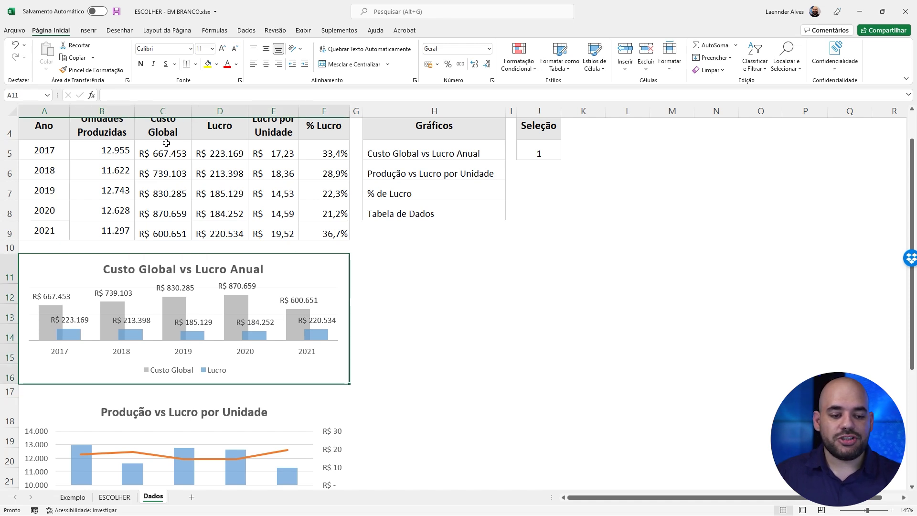
pyautogui.click(23, 94)
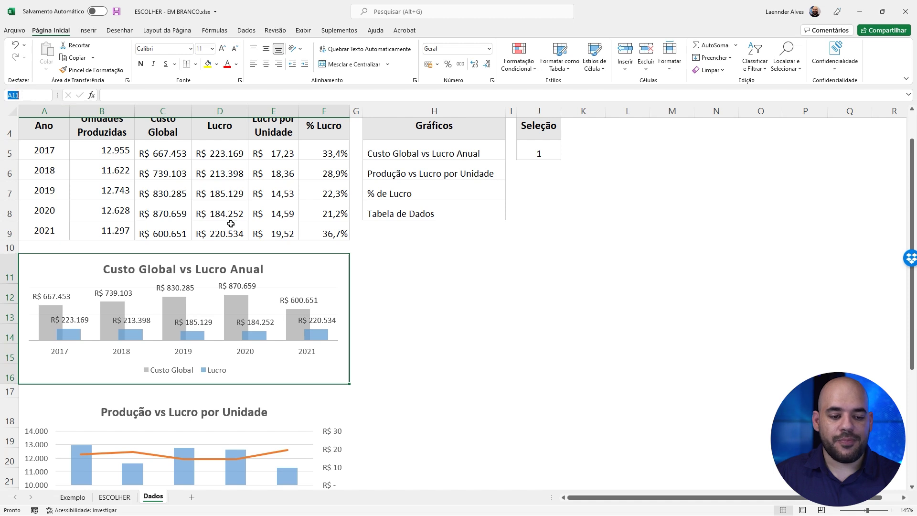
pyautogui.write('Graf1')
# Step: Name the cell block A18:F23 under the Produção vs Lucro por Unidade chart Graf2
pyautogui.scroll(-1, 400, 276)
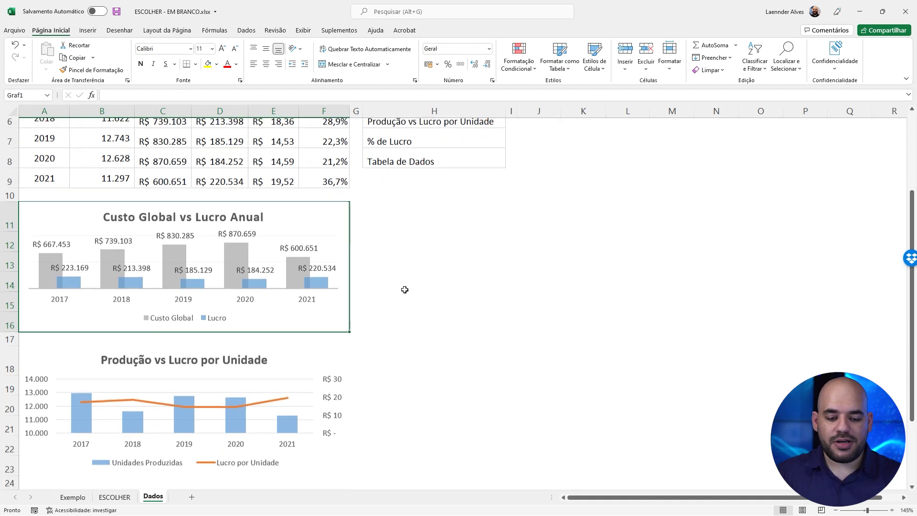
pyautogui.scroll(-1, 400, 276)
pyautogui.click(376, 278)
pyautogui.press('Left')
pyautogui.press('Left')
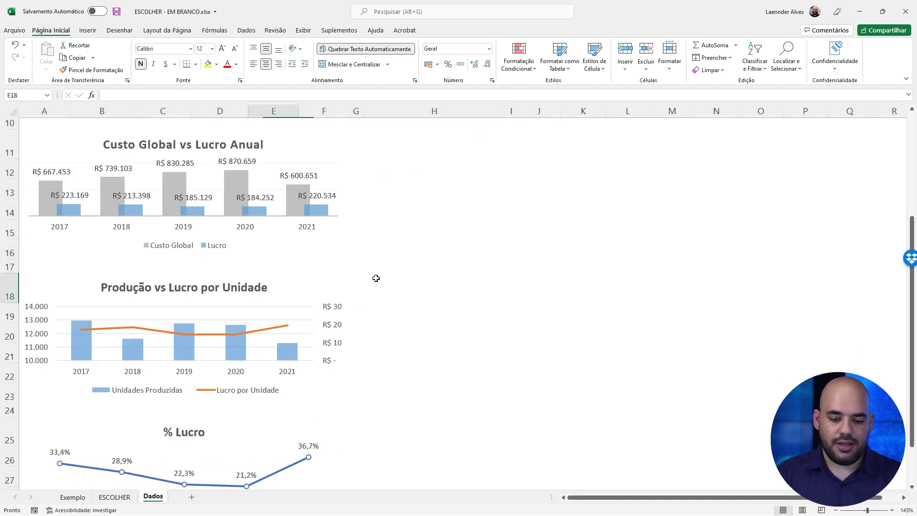
pyautogui.press('Left')
pyautogui.press('Left')
pyautogui.hotkey('shift', 'Right')
pyautogui.hotkey('shift', 'Right')
pyautogui.hotkey('shift', 'Right')
pyautogui.hotkey('shift', 'Down')
pyautogui.hotkey('shift', 'Down')
pyautogui.hotkey('shift', 'Down')
pyautogui.hotkey('shift', 'Down')
pyautogui.hotkey('shift', 'Down')
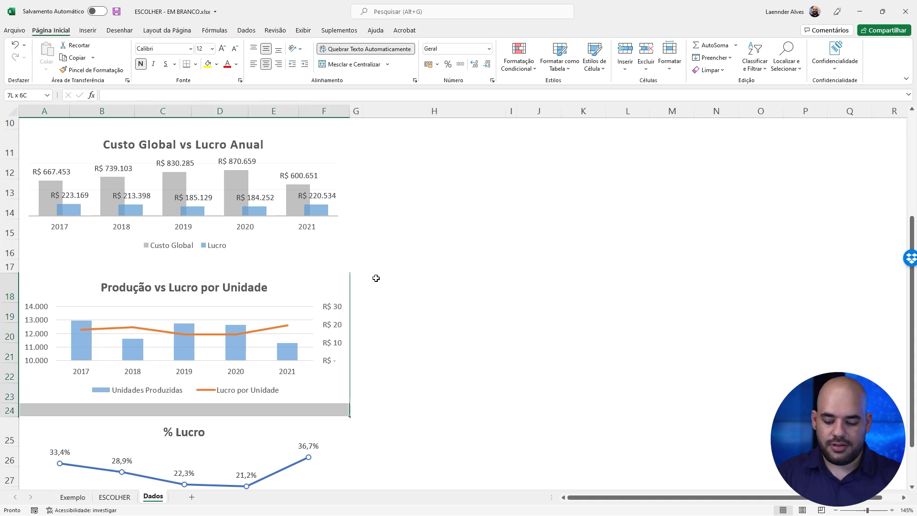
pyautogui.hotkey('shift', 'Up')
pyautogui.click(30, 98)
pyautogui.write('Graf2')
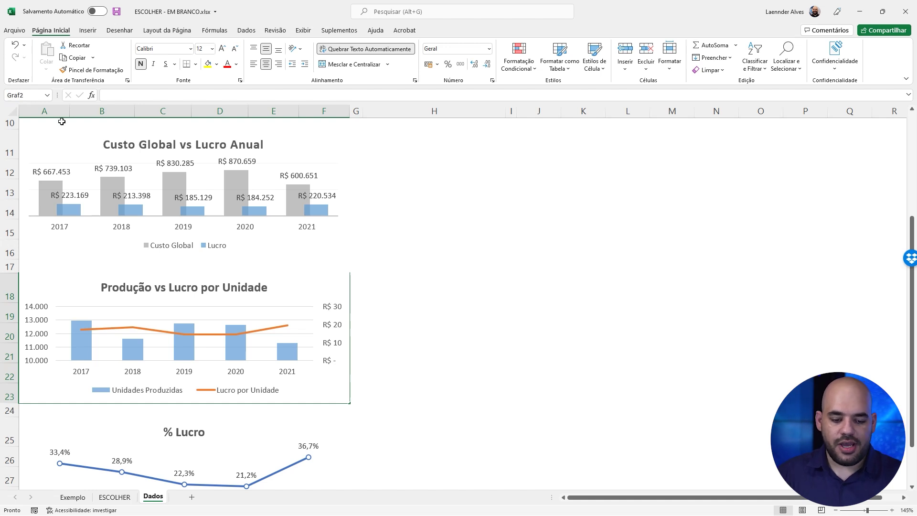
# Step: Name the cell block A25:F30 under the % Lucro chart Graf3
pyautogui.scroll(-2, 328, 342)
pyautogui.click(369, 394)
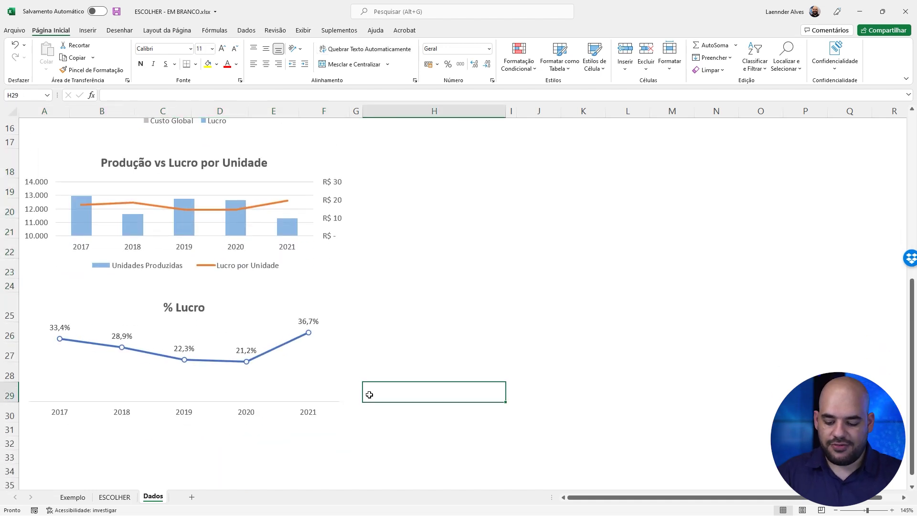
pyautogui.press('Left')
pyautogui.press('Down')
pyautogui.press('Left')
pyautogui.hotkey('shift', 'Left')
pyautogui.hotkey('shift', 'Left')
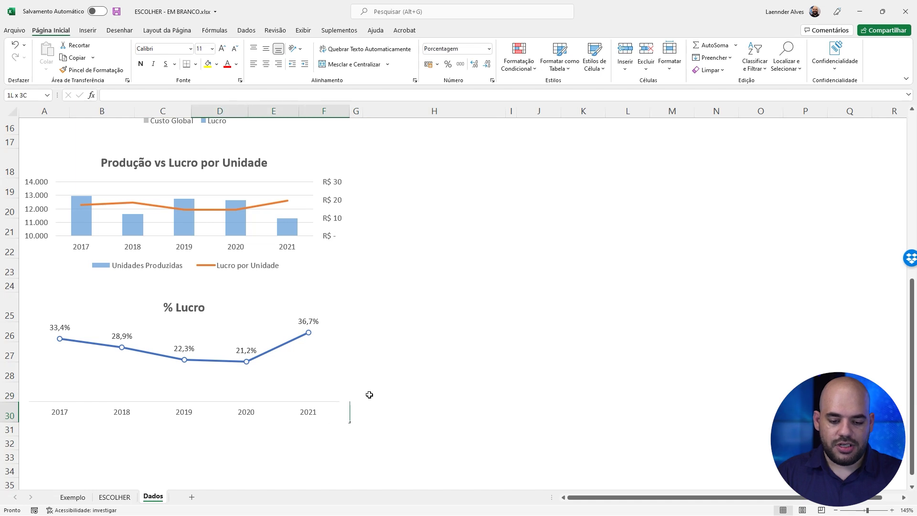
pyautogui.hotkey('shift', 'Left')
pyautogui.hotkey('shift', 'Left')
pyautogui.hotkey('shift', 'Left')
pyautogui.hotkey('shift', 'Up')
pyautogui.hotkey('shift', 'Up')
pyautogui.hotkey('shift', 'Up')
pyautogui.hotkey('shift', 'Up')
pyautogui.hotkey('shift', 'Up')
pyautogui.hotkey('shift', 'Up')
pyautogui.hotkey('shift', 'Down')
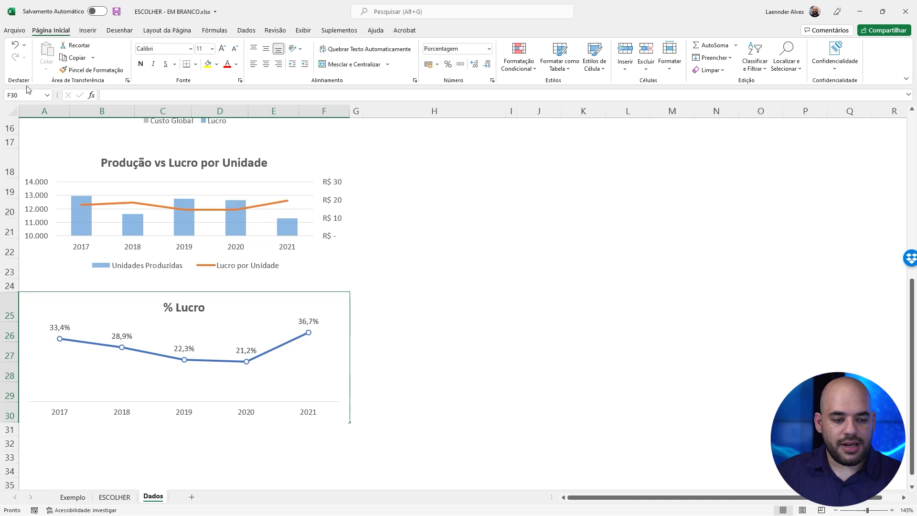
pyautogui.click(13, 95)
pyautogui.write('Graf3')
pyautogui.scroll(5, 330, 286)
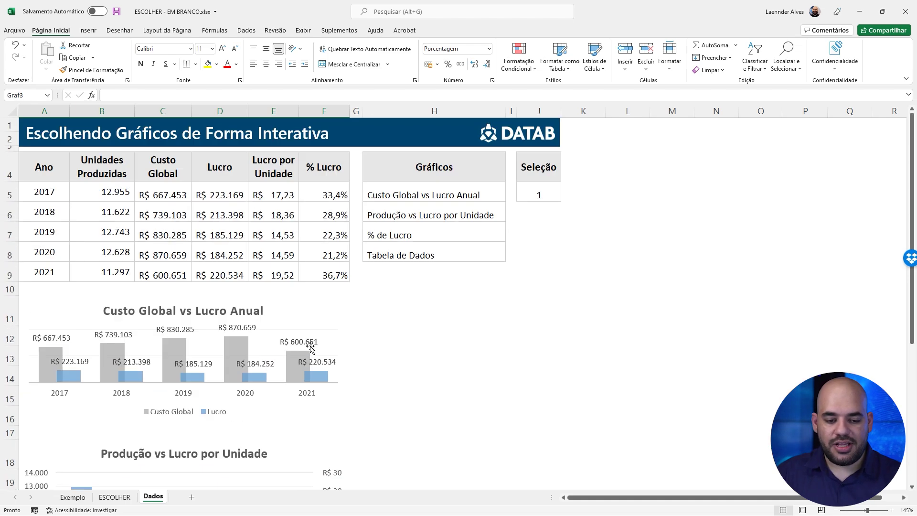
# Step: Select the yearly table A4:F9 and enter TabelaDados as its name in the Name Box
pyautogui.moveTo(328, 275); pyautogui.dragTo(44, 167)
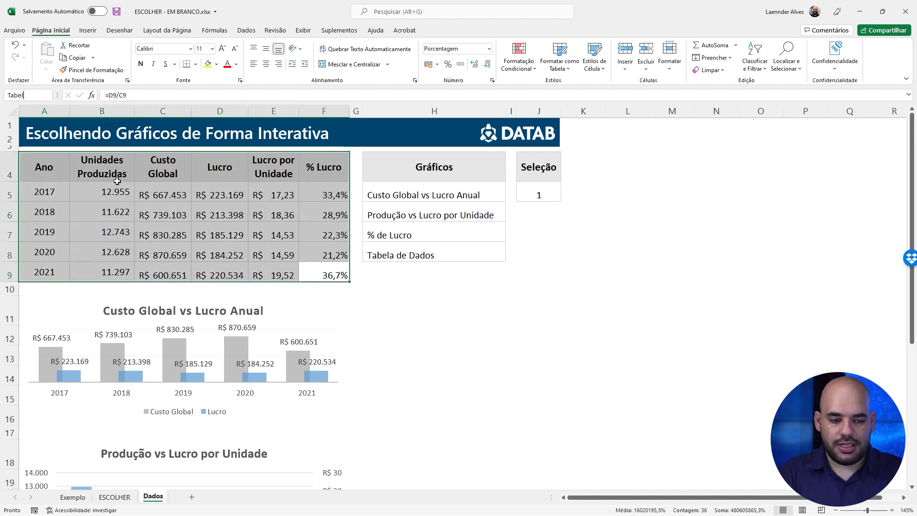
pyautogui.write('ados')
pyautogui.press('Return')
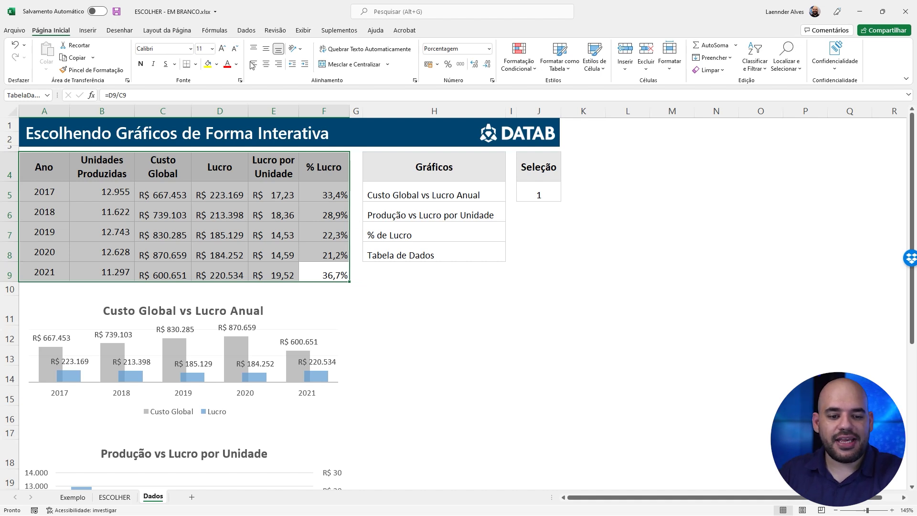
pyautogui.click(214, 30)
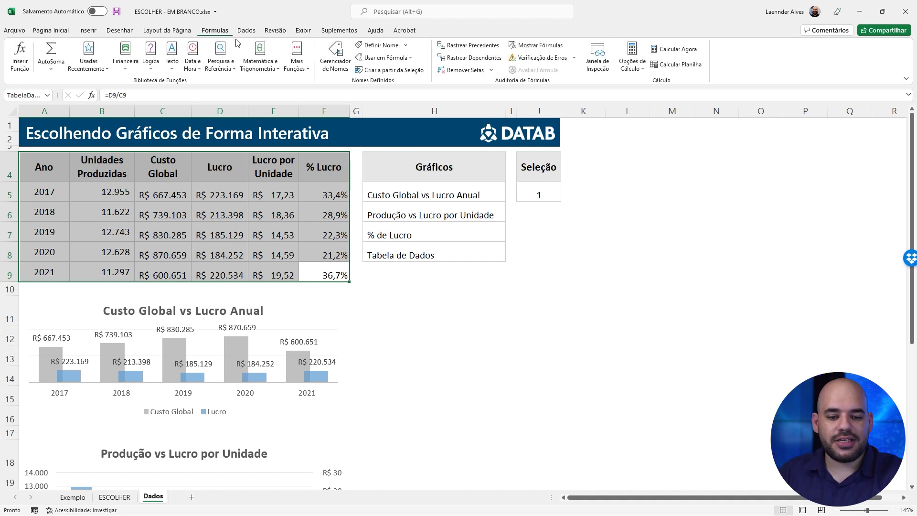
pyautogui.click(335, 57)
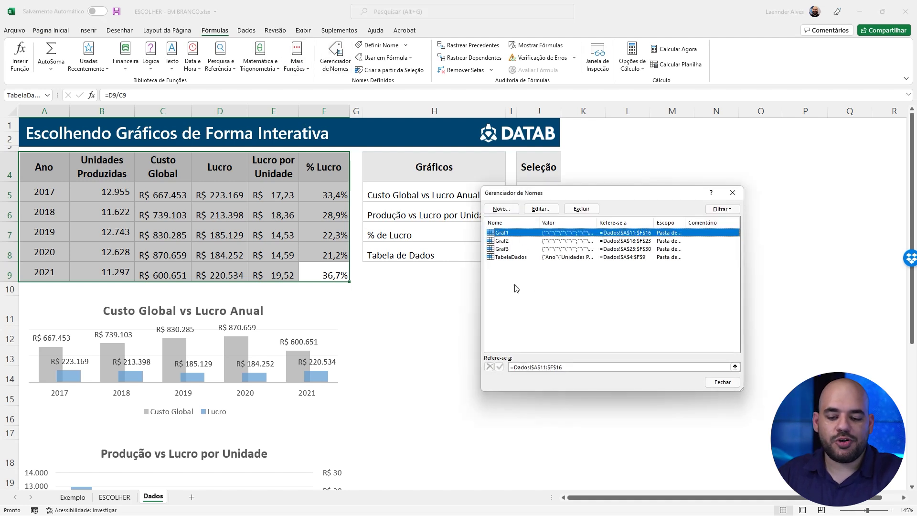
pyautogui.click(513, 259)
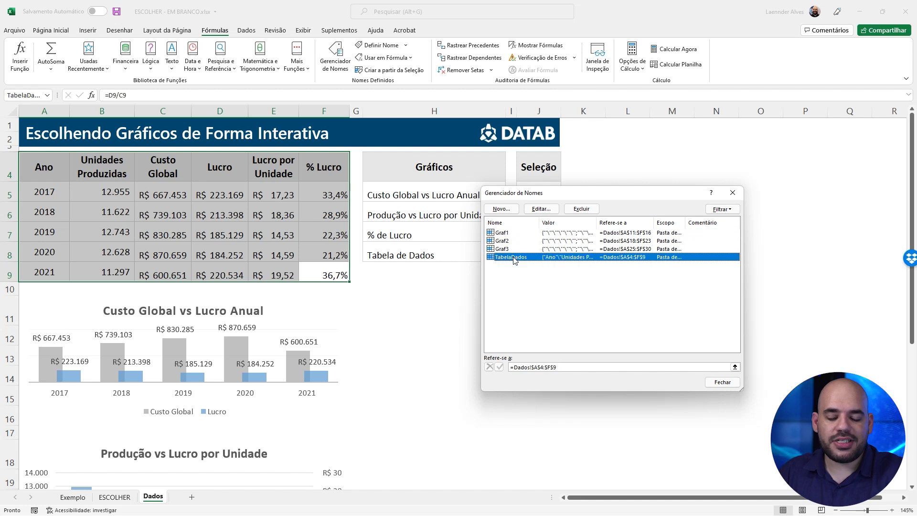
pyautogui.click(543, 368)
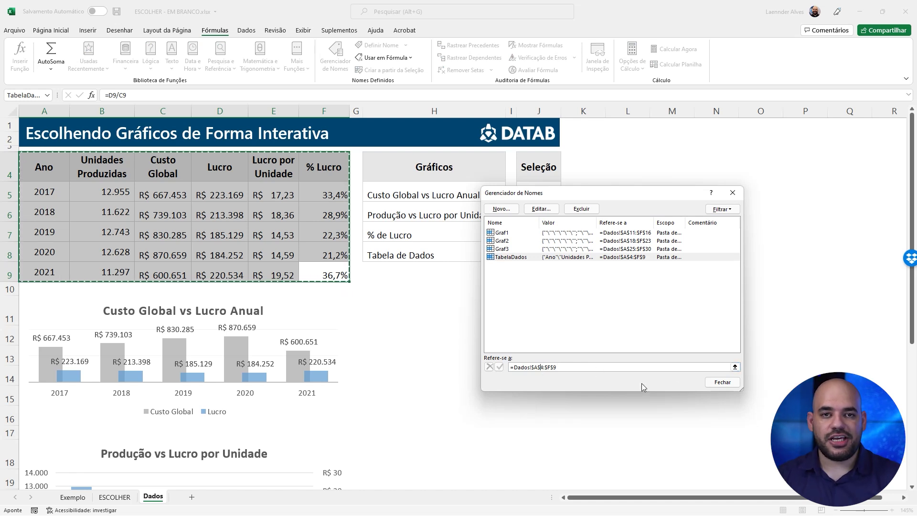
pyautogui.click(723, 382)
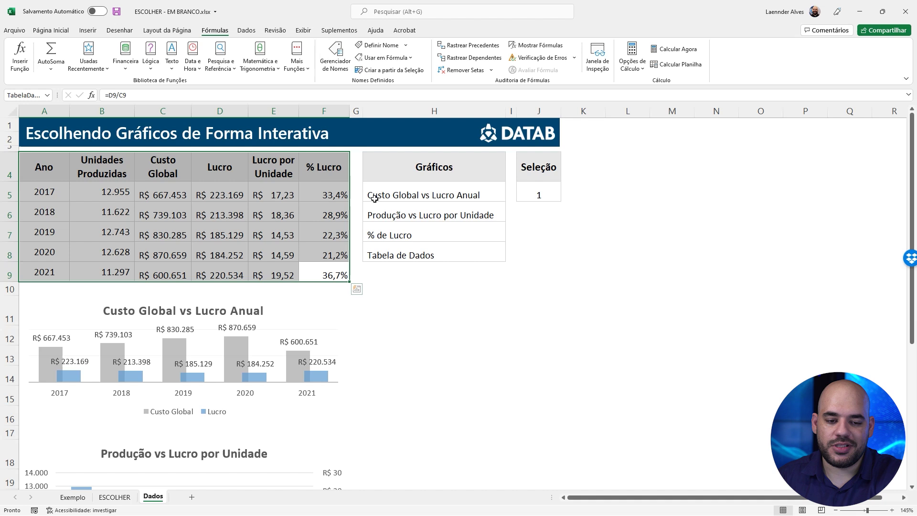
# Step: Add the name Grafico referring to =ESCOLHER(Dados!$J$5;Graf1;Graf2;Graf3;TabelaDados)
pyautogui.click(321, 66)
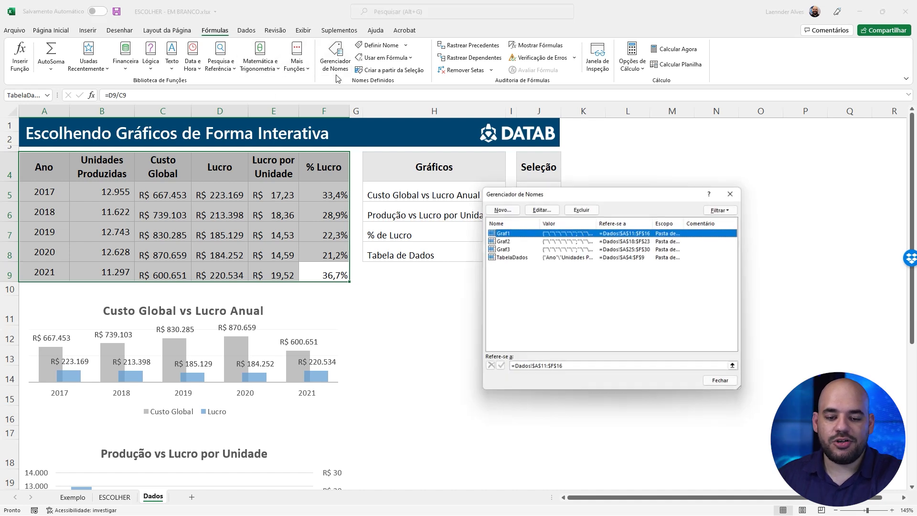
pyautogui.click(500, 209)
pyautogui.write('Grafico')
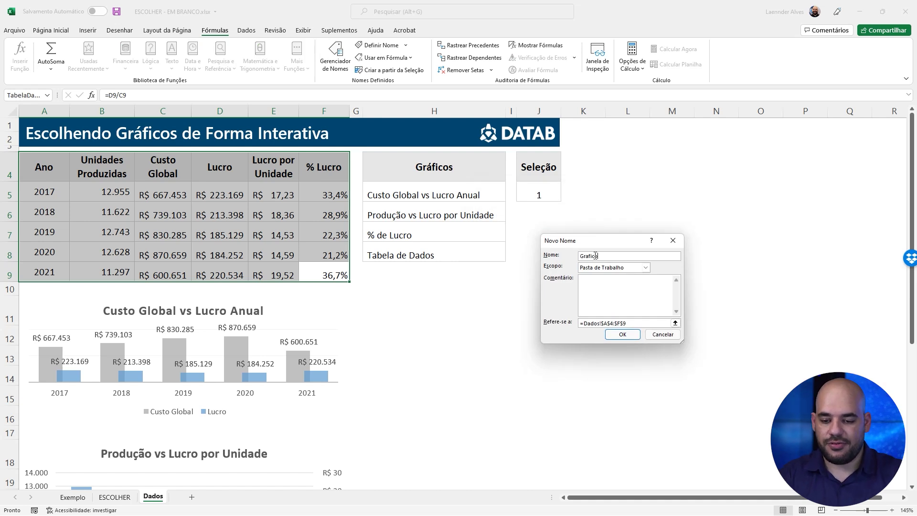
pyautogui.click(639, 323)
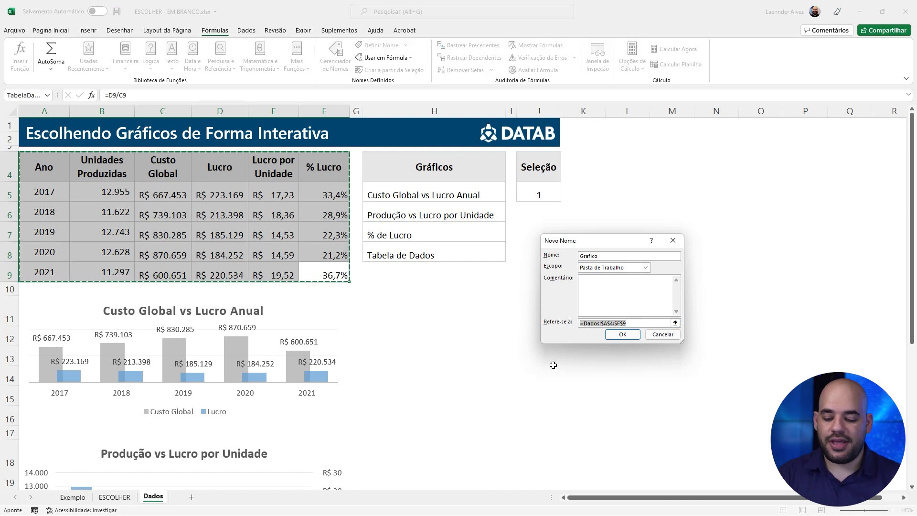
pyautogui.press('BackSpace')
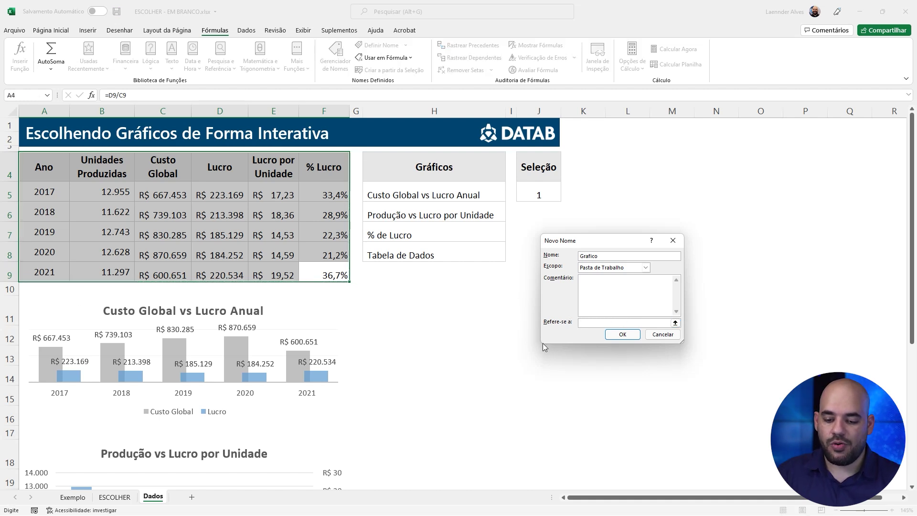
pyautogui.moveTo(544, 344)
pyautogui.mouseDown()
pyautogui.moveTo(385, 371)
pyautogui.moveTo(368, 388)
pyautogui.mouseUp()
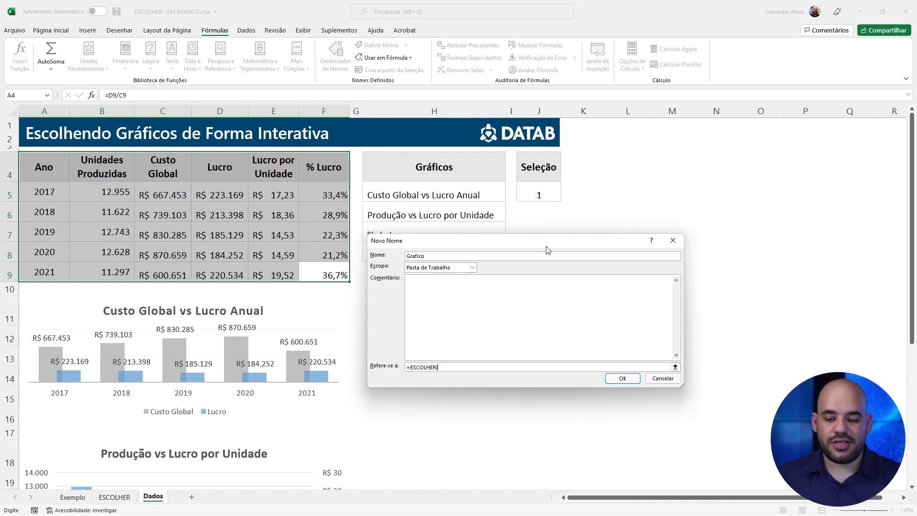
pyautogui.click(545, 194)
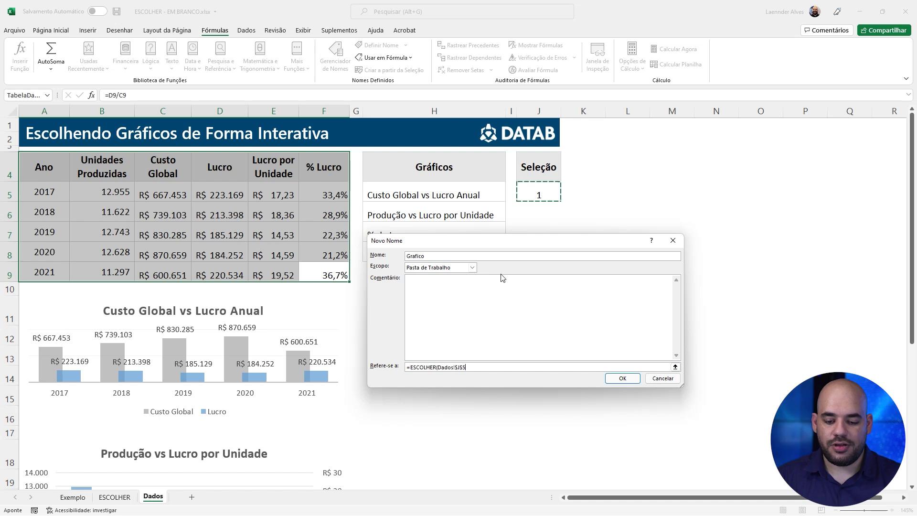
pyautogui.write(';')
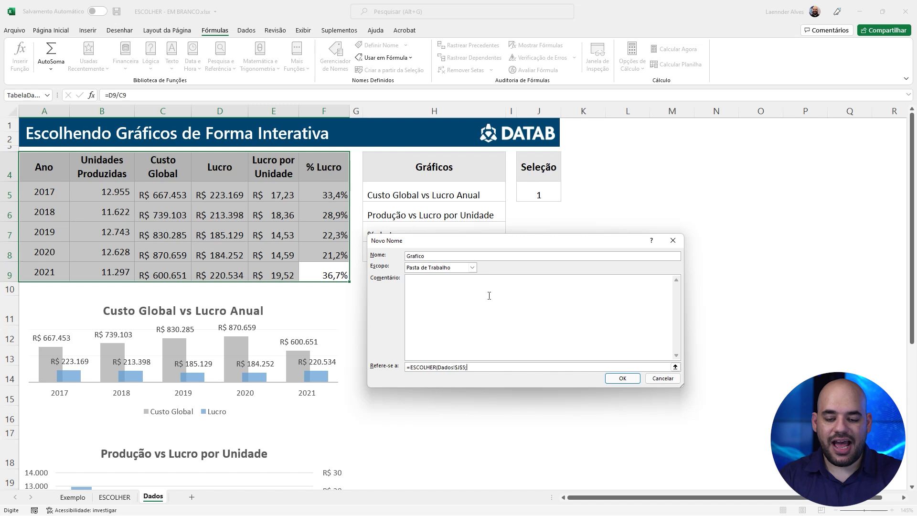
pyautogui.write('Graf1;Graf2;Graf3')
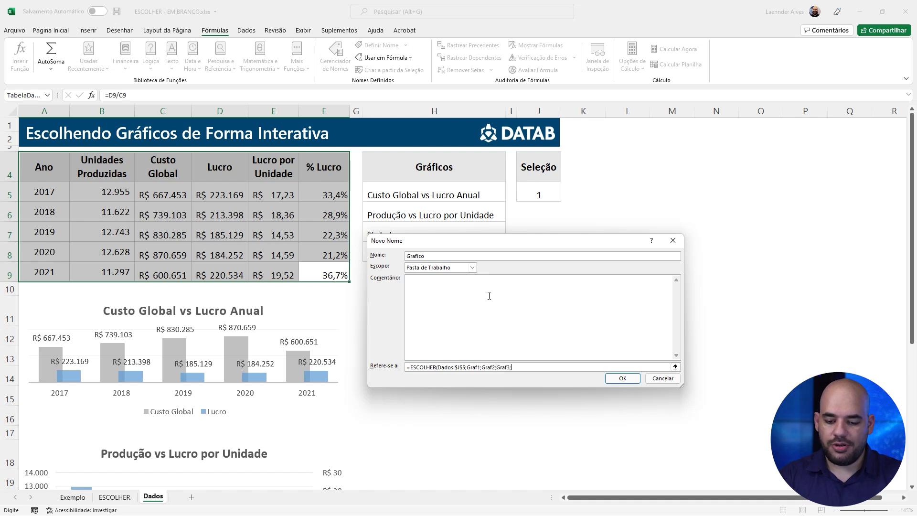
pyautogui.write('aDados')
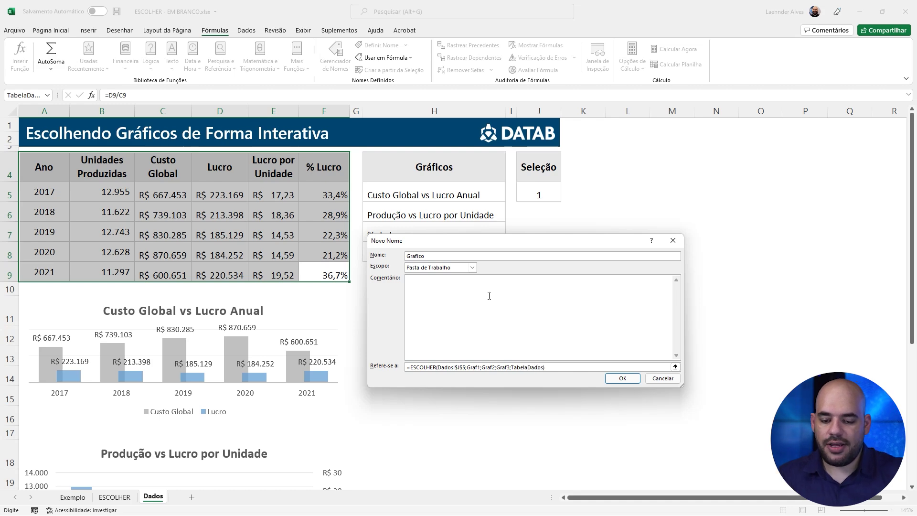
pyautogui.click(623, 378)
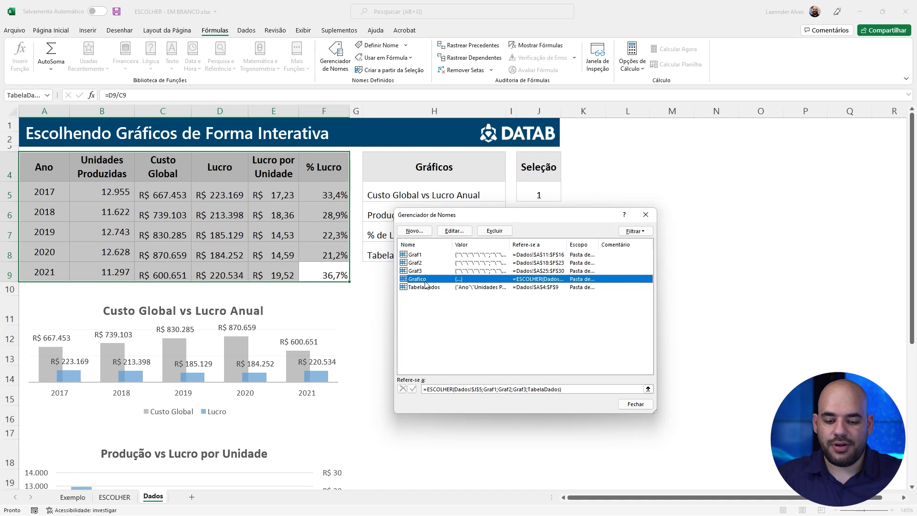
# Step: Check what Graf1 refers to, then close the Gerenciador de Nomes
pyautogui.click(477, 389)
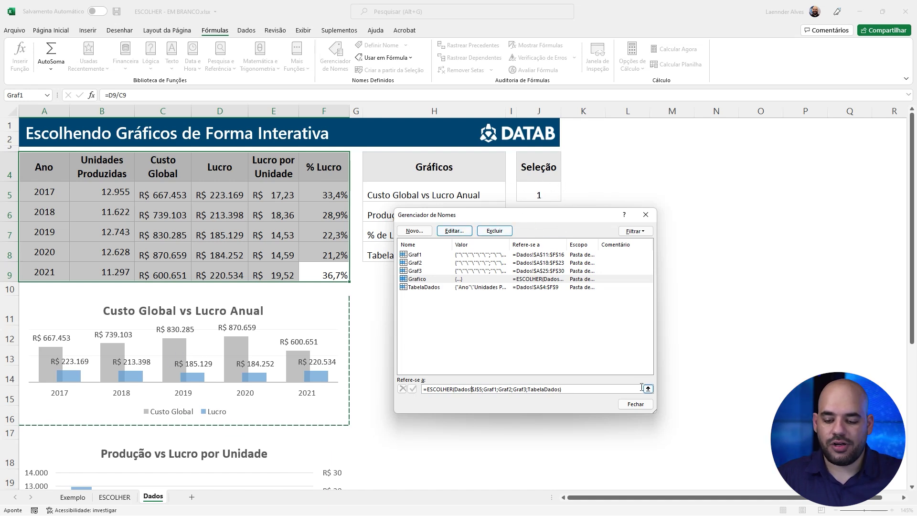
pyautogui.click(640, 406)
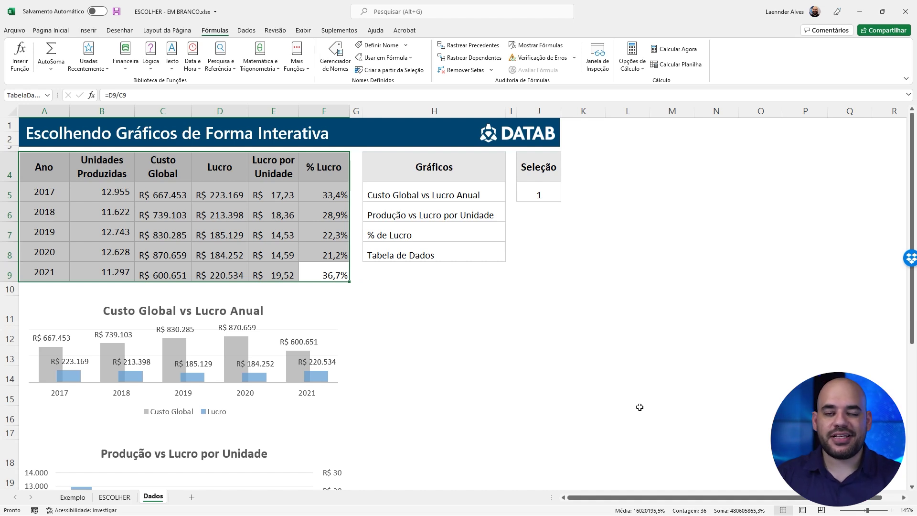
# Step: Copy the yearly data table A4:F9 and go to the Exemplo sheet
pyautogui.moveTo(31, 167)
pyautogui.mouseDown()
pyautogui.moveTo(183, 233)
pyautogui.moveTo(316, 266)
pyautogui.mouseUp()
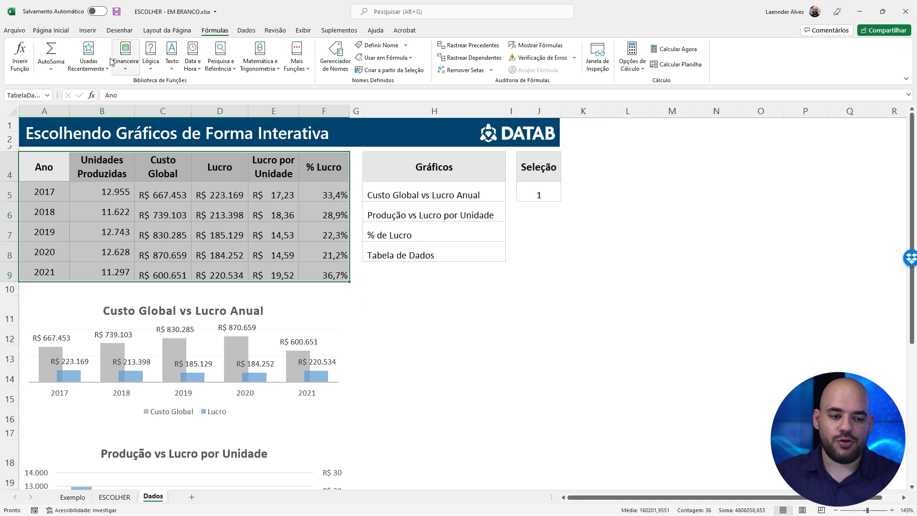
pyautogui.click(50, 30)
pyautogui.click(76, 57)
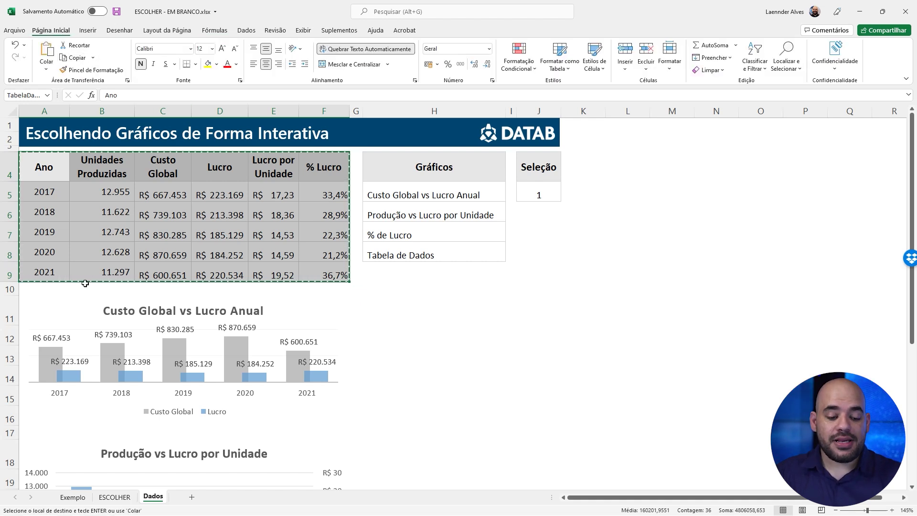
pyautogui.click(73, 497)
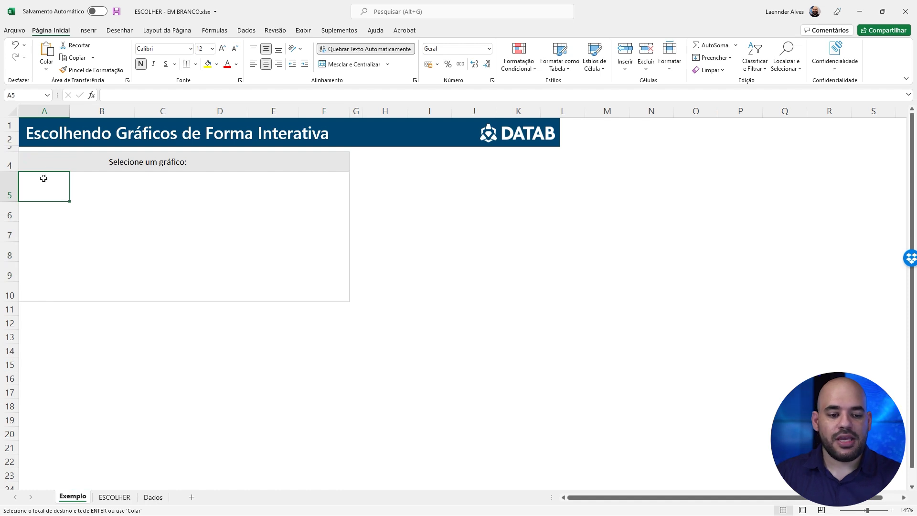
# Step: Paste the table as an Imagem Vinculada and select its =Dados!$A$4:$F$9 reference
pyautogui.click(46, 74)
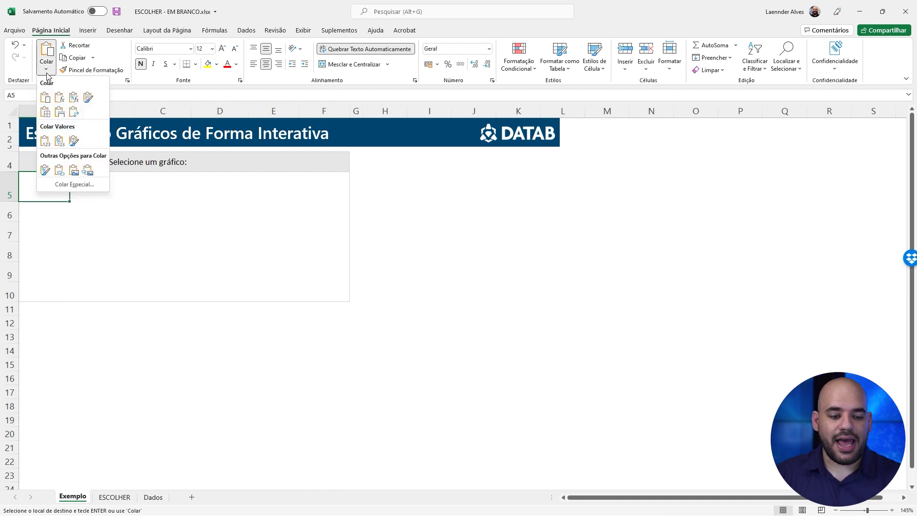
pyautogui.click(88, 171)
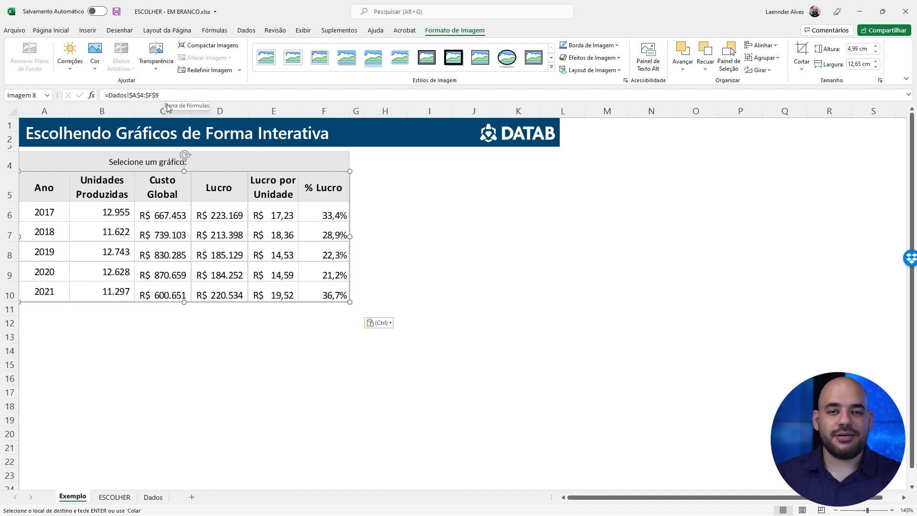
pyautogui.moveTo(159, 95); pyautogui.dragTo(113, 95)
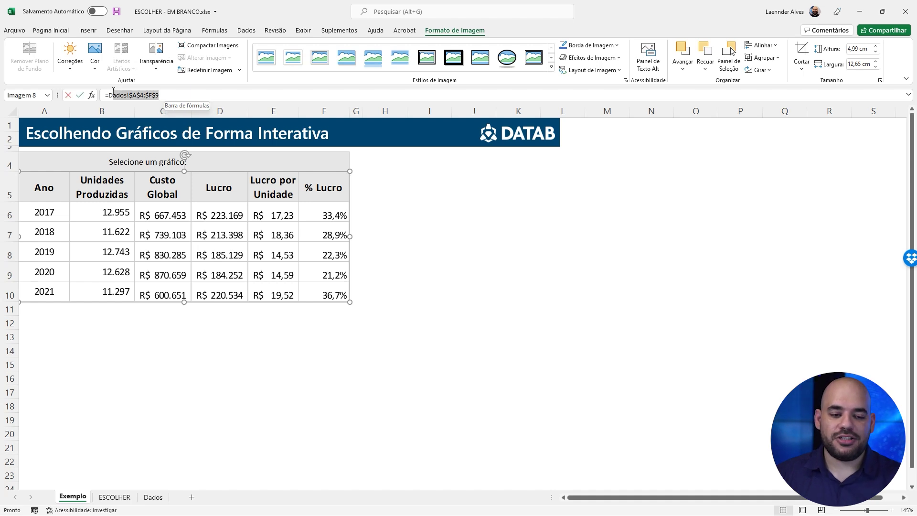
# Step: Change the Exemplo picture's formula to =Grafico so it shows the Custo Global vs Lucro Anual chart
pyautogui.press('BackSpace')
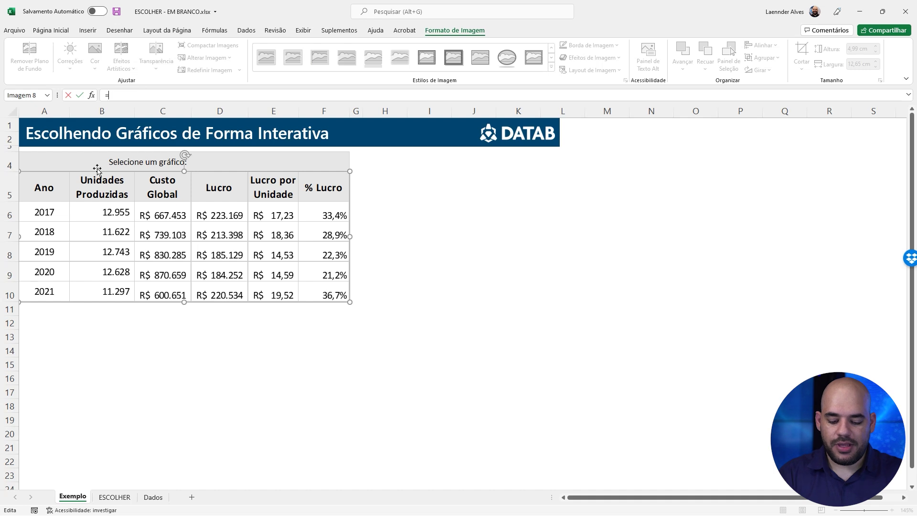
pyautogui.write('Graf')
pyautogui.press('Down')
pyautogui.press('Down')
pyautogui.press('Down')
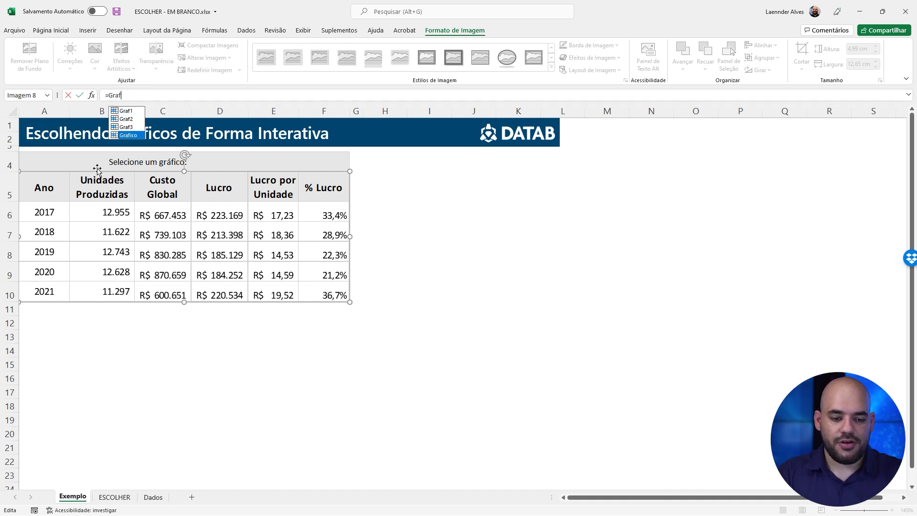
pyautogui.press('Tab')
pyautogui.press('Return')
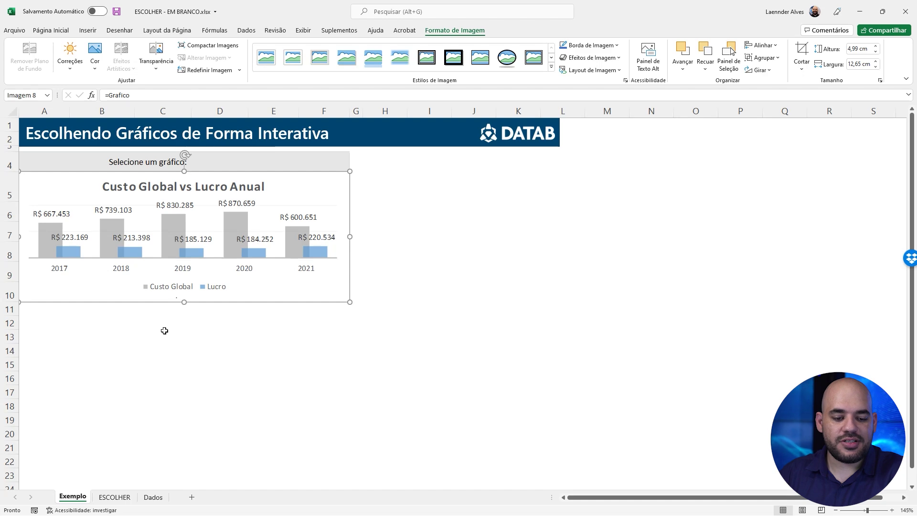
pyautogui.click(151, 498)
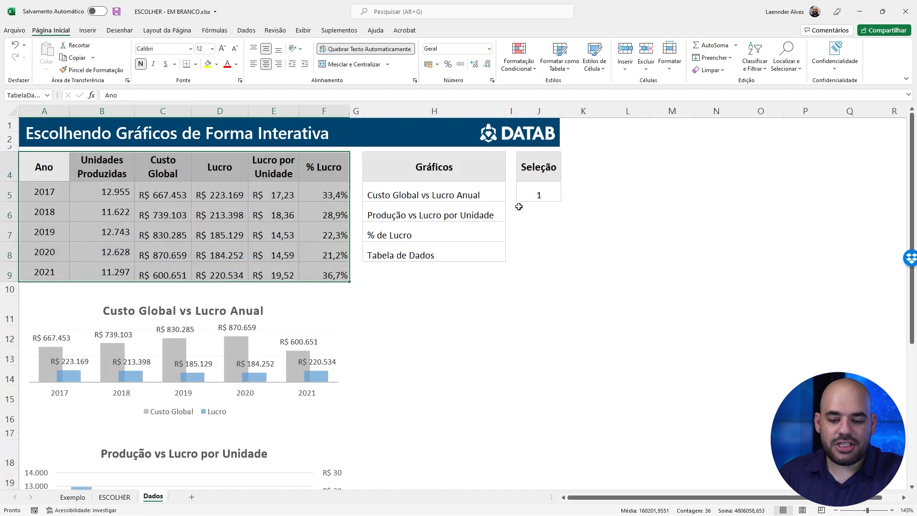
# Step: Enter 2 in the Seleção cell J5 and check the Exemplo picture
pyautogui.click(538, 193)
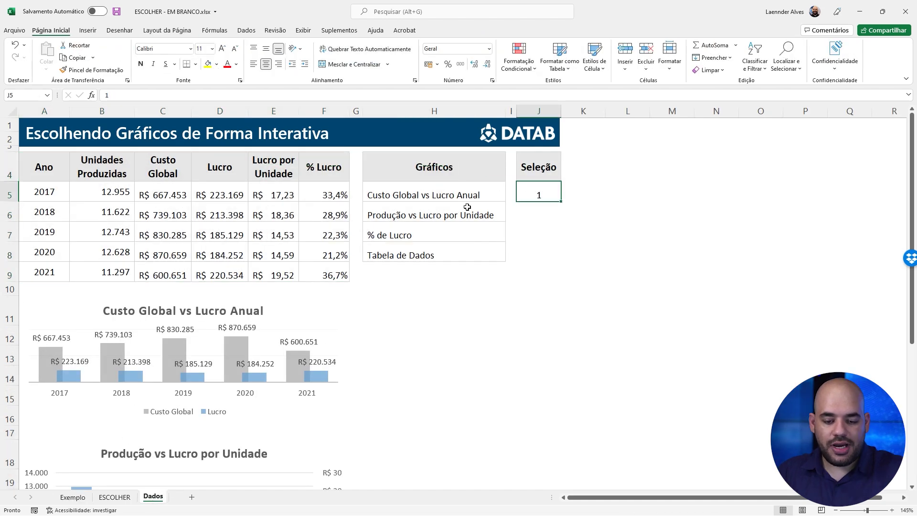
pyautogui.write('2')
pyautogui.click(540, 229)
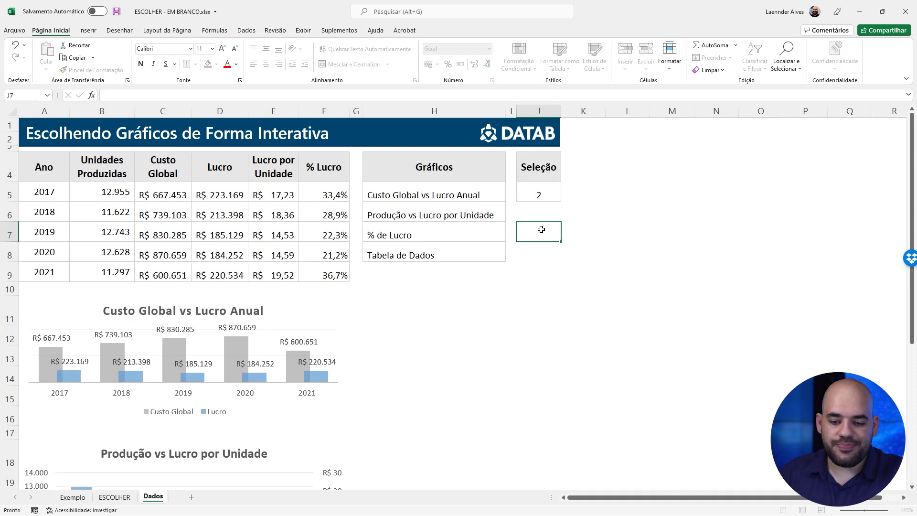
pyautogui.click(72, 498)
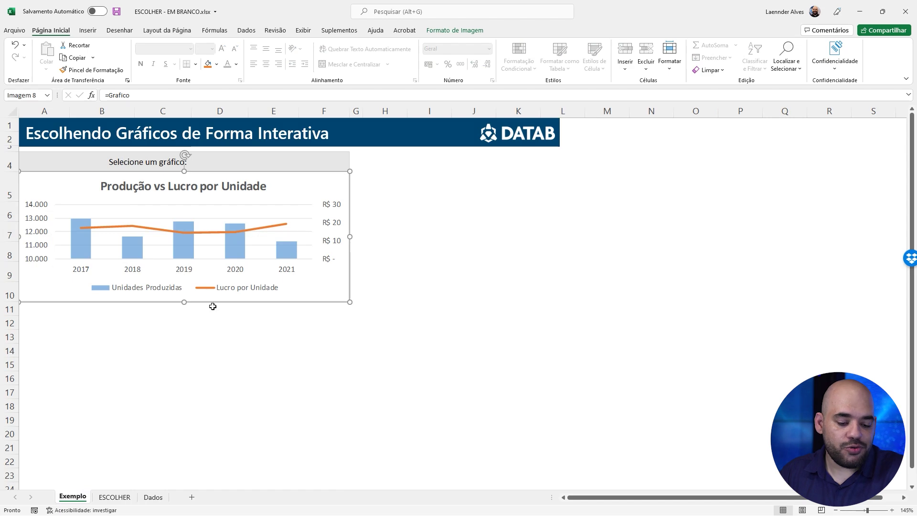
# Step: Change J5 to 4 so the Exemplo picture shows the yearly data table
pyautogui.click(154, 498)
pyautogui.click(537, 195)
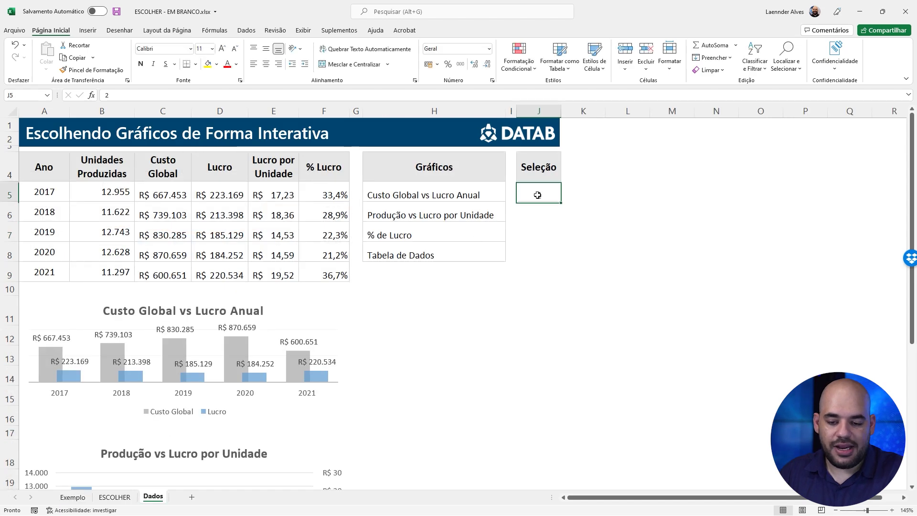
pyautogui.write('4')
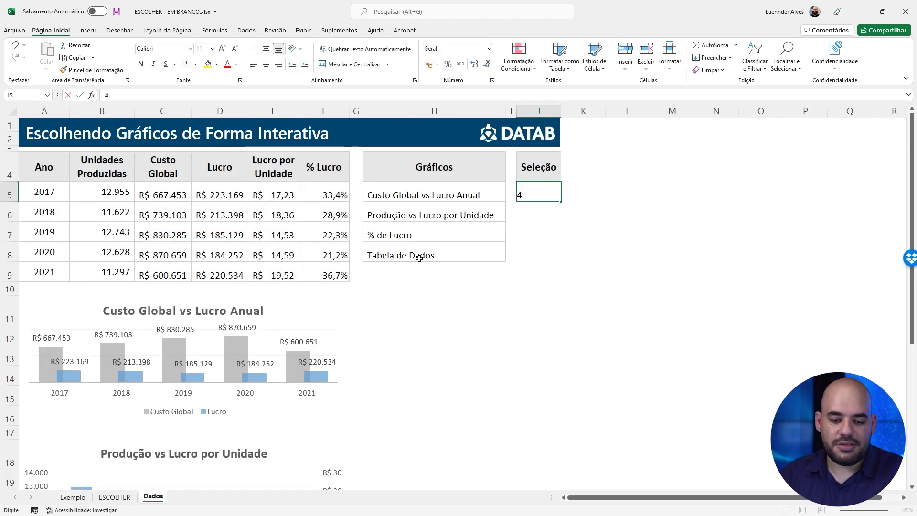
pyautogui.press('Return')
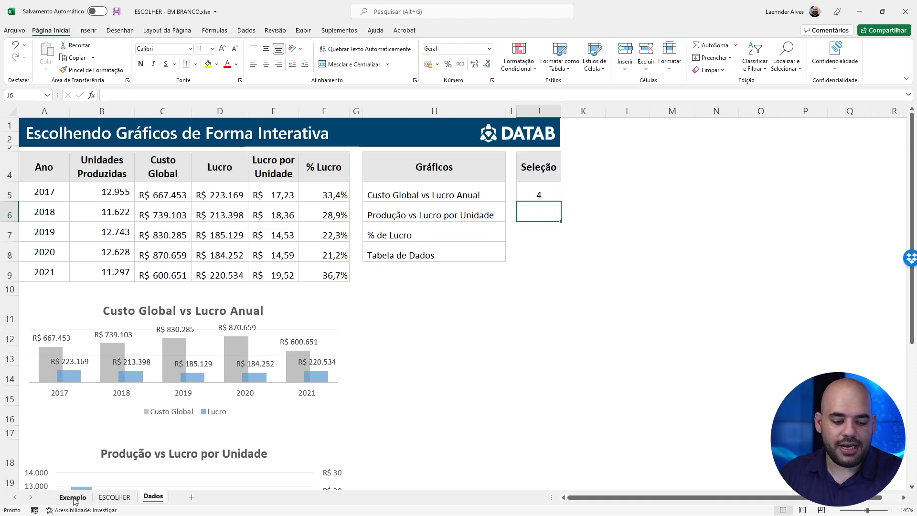
pyautogui.click(72, 498)
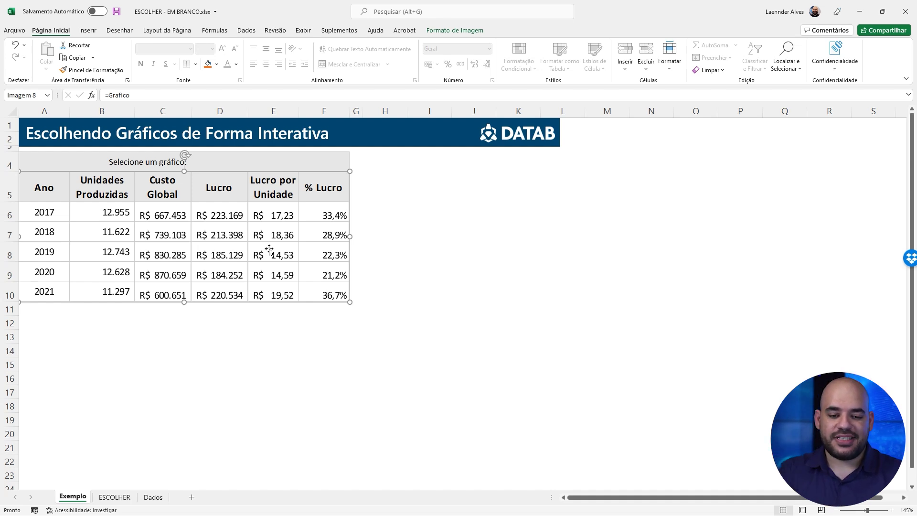
pyautogui.click(320, 161)
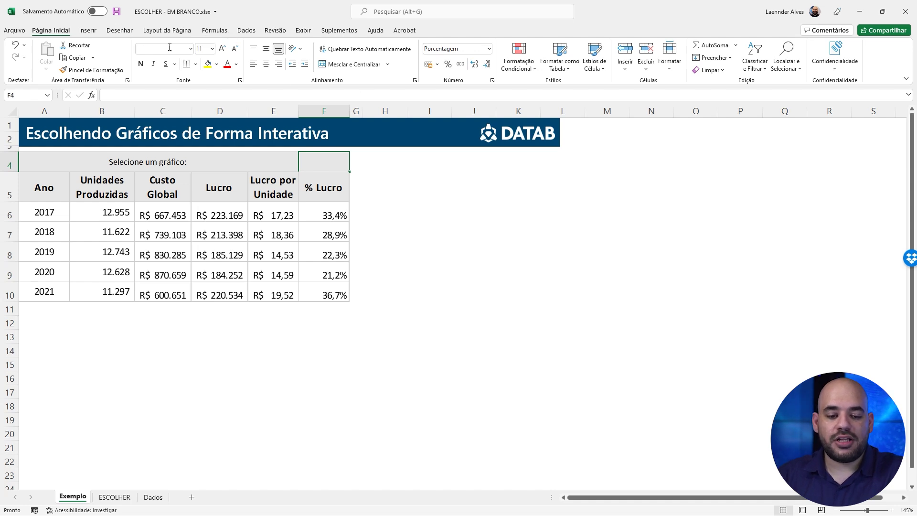
# Step: Enable the Desenvolvedor tab through Personalizar a Faixa de Opções and switch to it
pyautogui.rightClick(404, 66)
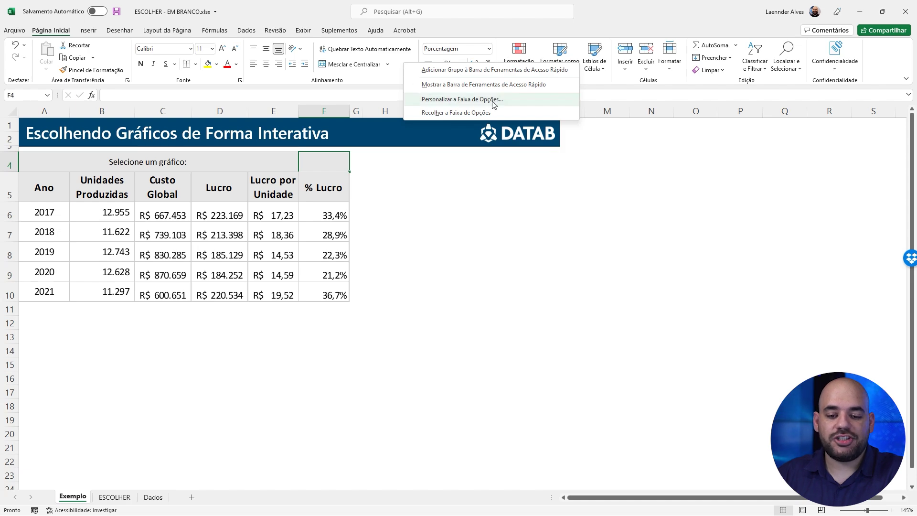
pyautogui.click(526, 101)
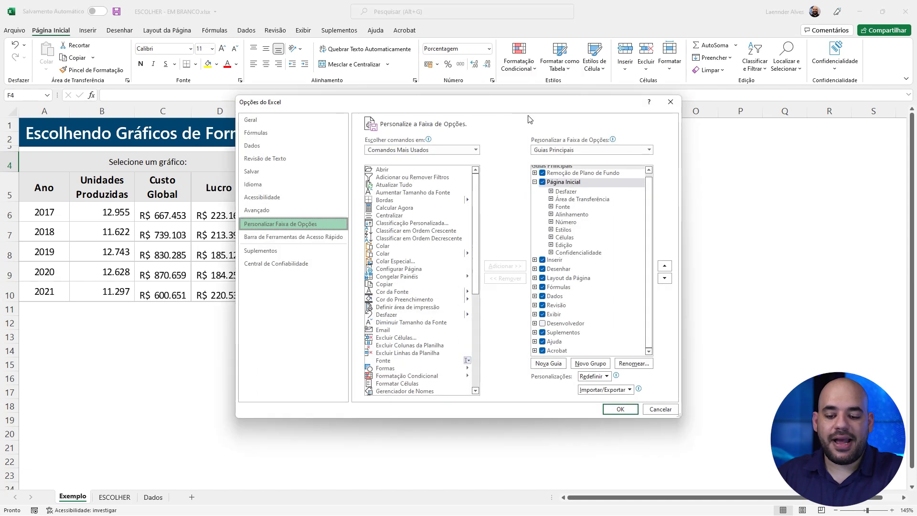
pyautogui.click(543, 324)
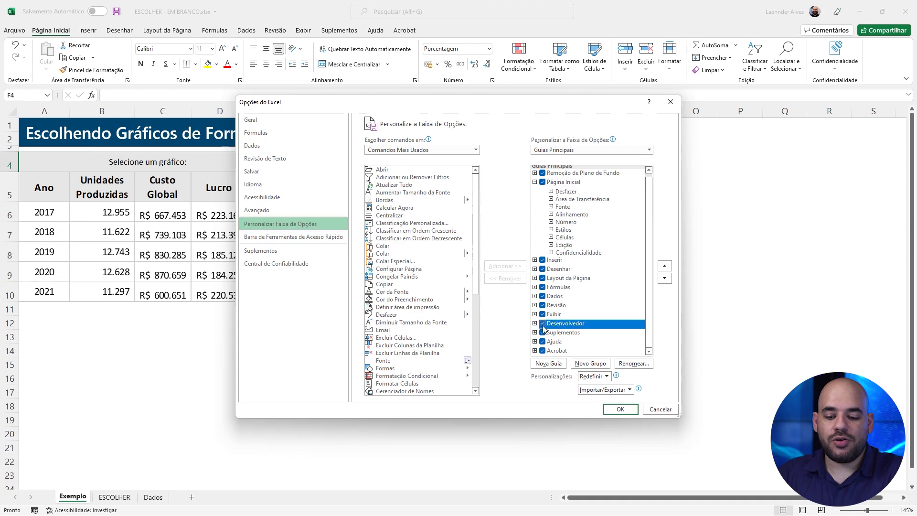
pyautogui.click(621, 409)
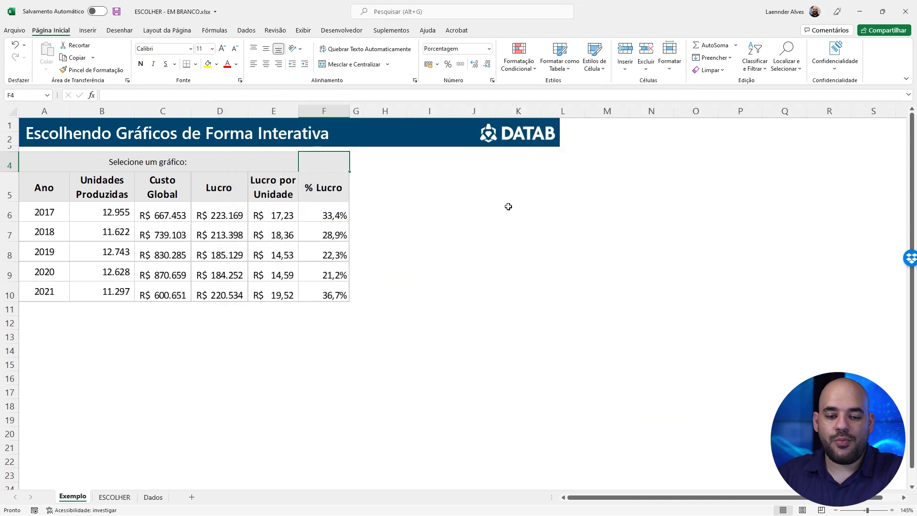
pyautogui.click(350, 32)
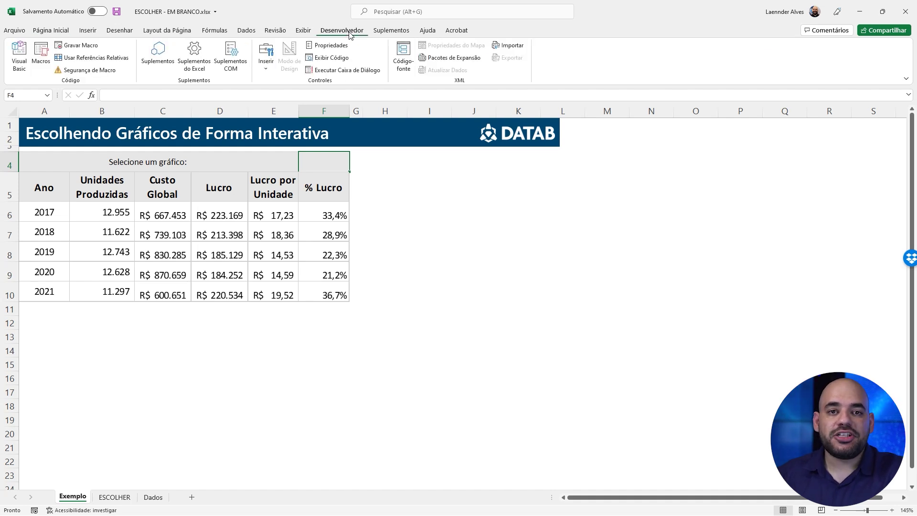
# Step: Draw a Caixa de Combinação form control beside 'Selecione um gráfico:' and test its empty list
pyautogui.click(266, 72)
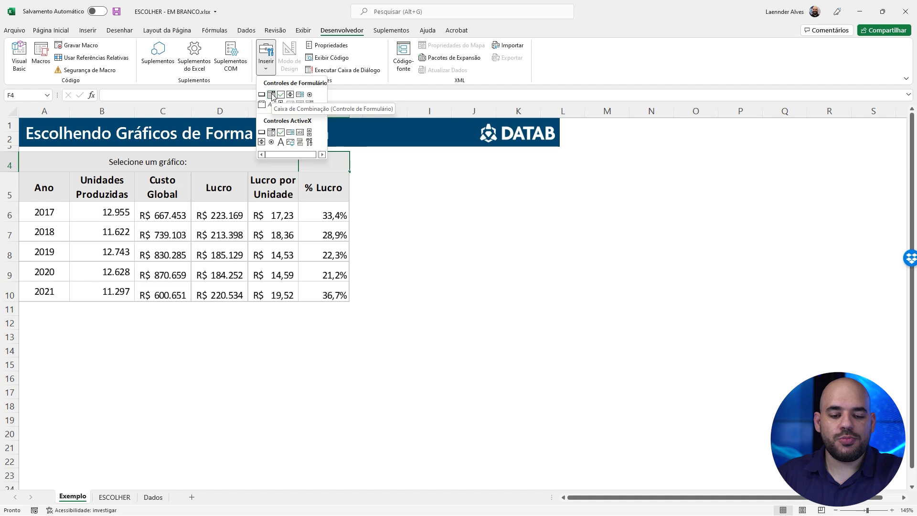
pyautogui.click(272, 95)
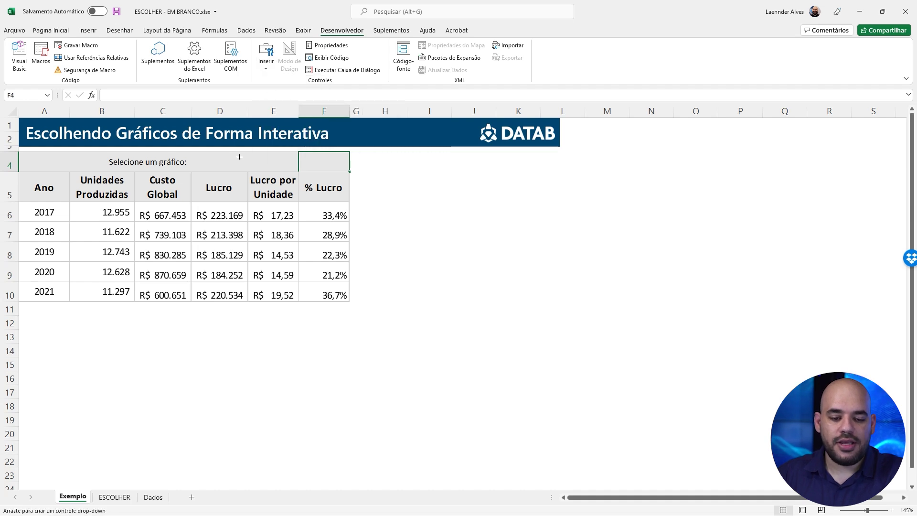
pyautogui.moveTo(197, 153); pyautogui.dragTo(345, 168)
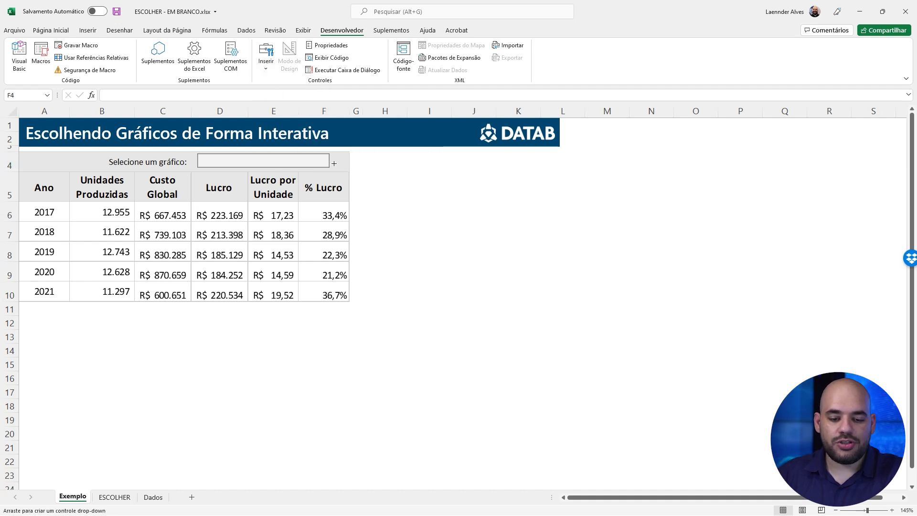
pyautogui.moveTo(346, 169); pyautogui.dragTo(345, 168)
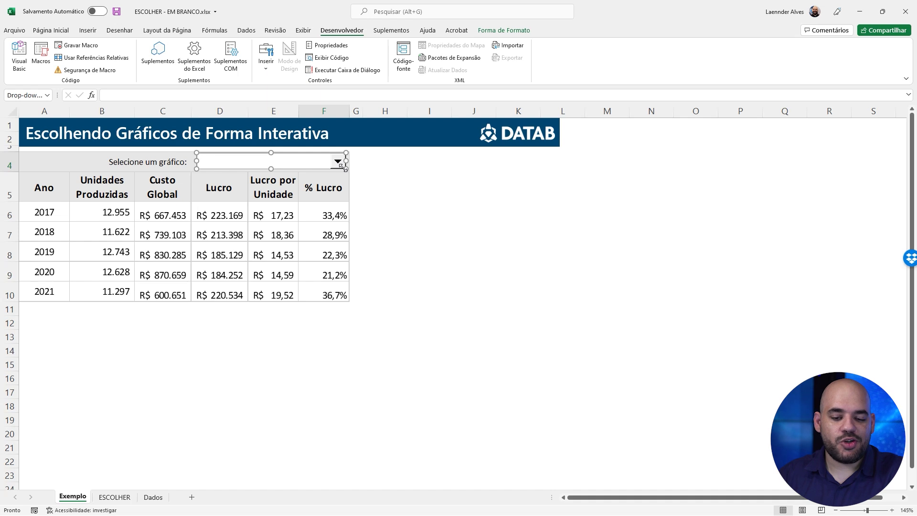
pyautogui.click(370, 165)
pyautogui.click(339, 163)
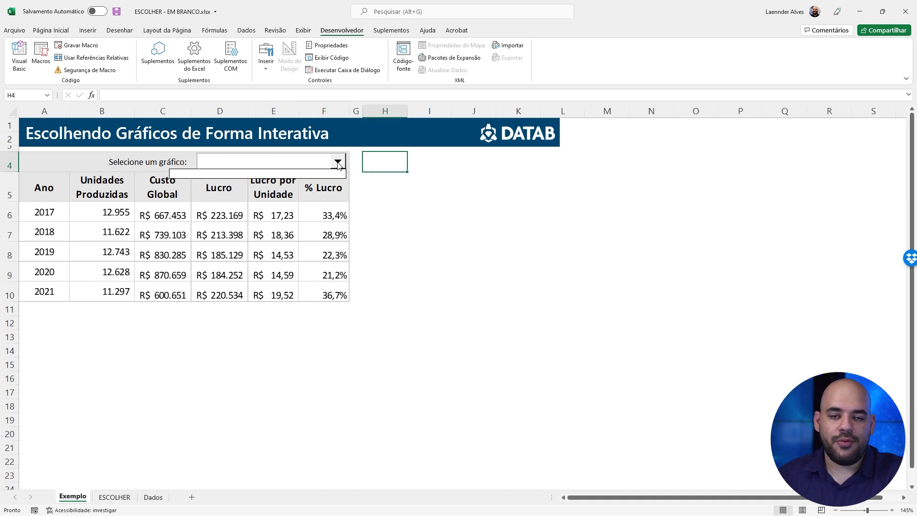
pyautogui.click(338, 164)
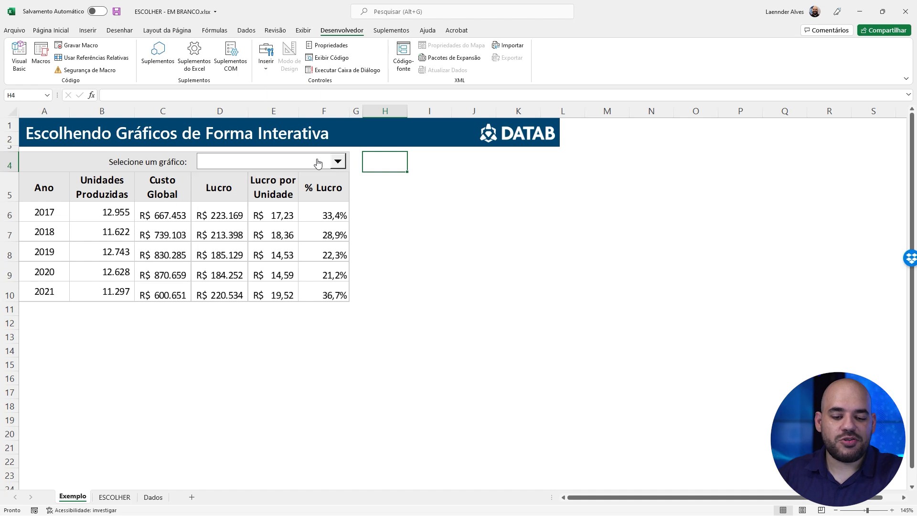
pyautogui.rightClick(323, 161)
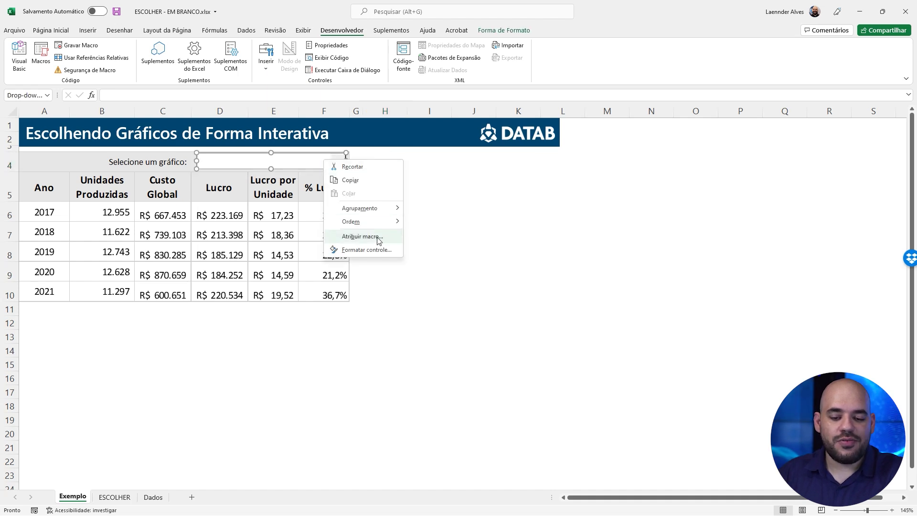
# Step: Set the combo box's Intervalo de entrada to the chart names in Dados!$H$5:$H$8
pyautogui.click(373, 252)
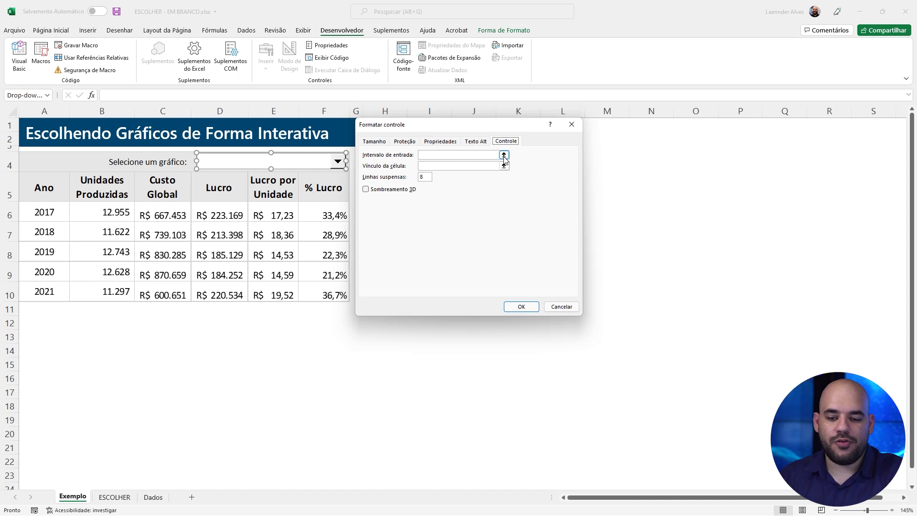
pyautogui.press('Tab')
pyautogui.click(504, 156)
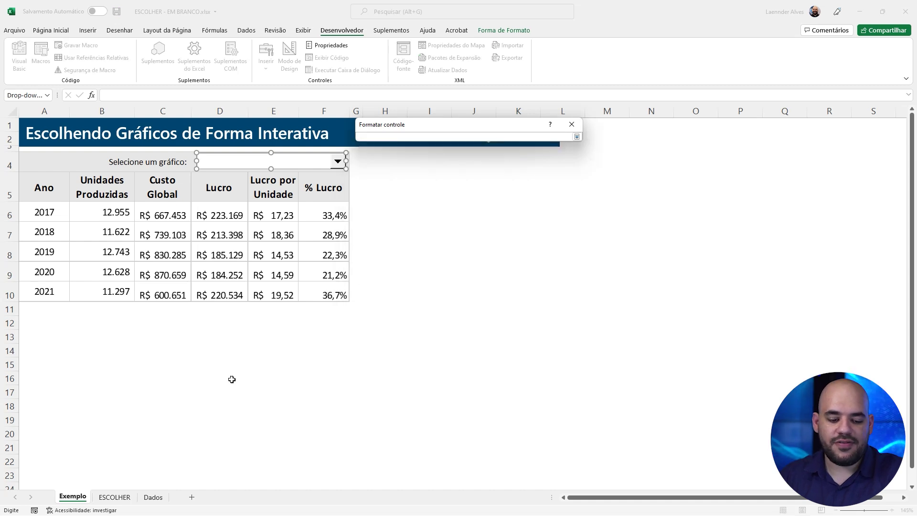
pyautogui.click(153, 497)
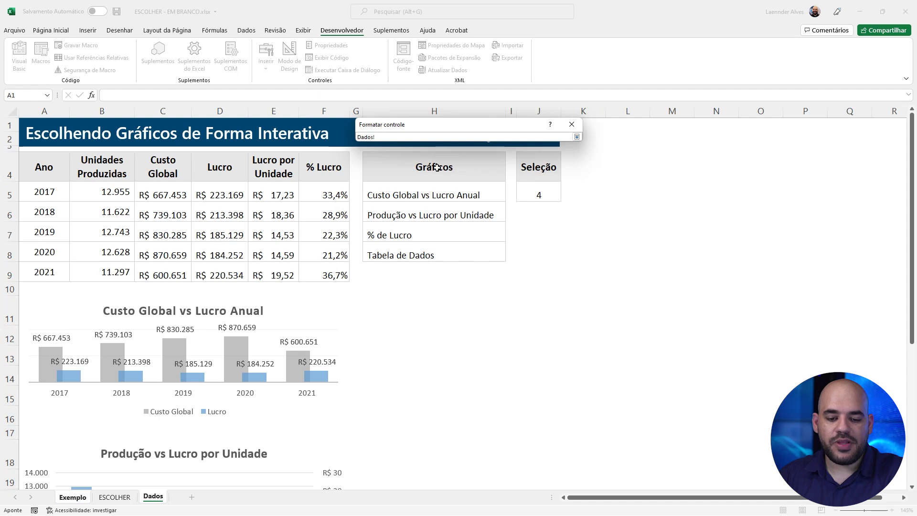
pyautogui.moveTo(413, 196); pyautogui.dragTo(412, 253)
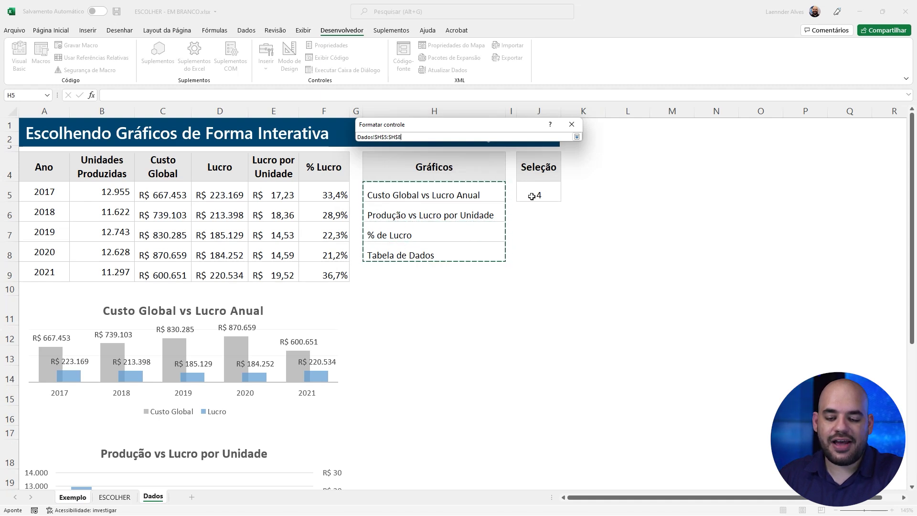
pyautogui.click(577, 137)
# Step: Set the combo box's Vínculo da célula to Dados!$J$5
pyautogui.click(466, 168)
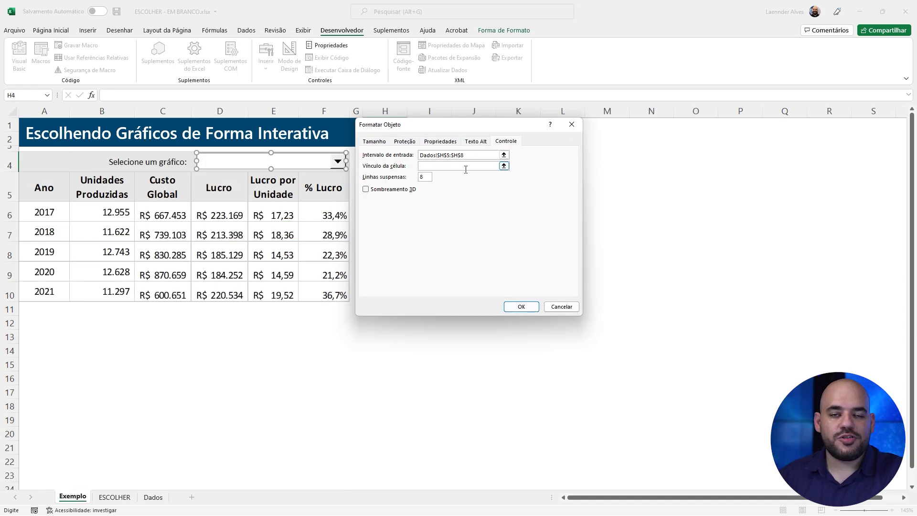
pyautogui.click(504, 166)
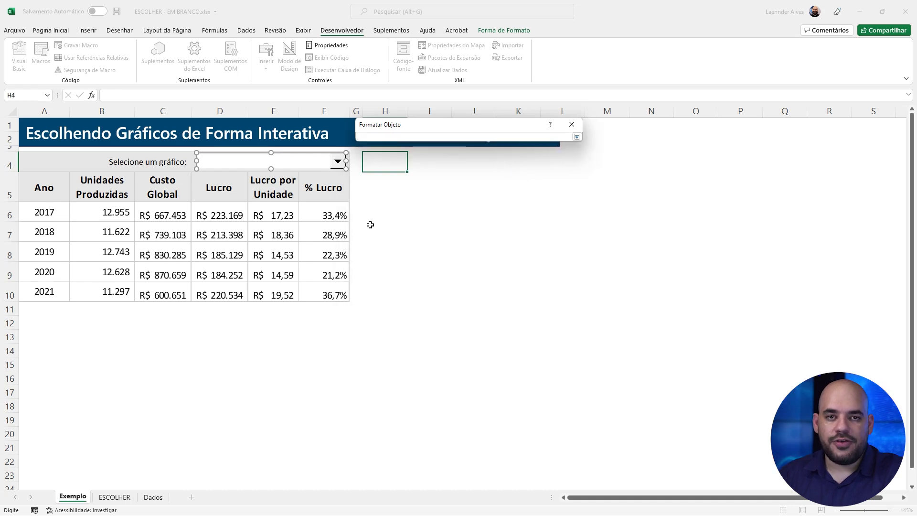
pyautogui.click(153, 497)
pyautogui.click(540, 191)
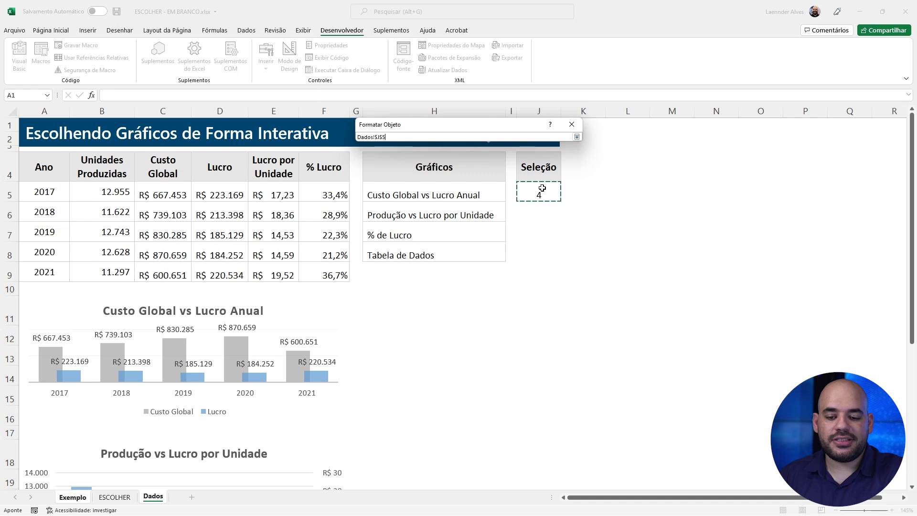
pyautogui.click(576, 137)
# Step: Apply the Formatar controle settings and open the drop-down to view the chart list
pyautogui.moveTo(452, 127); pyautogui.dragTo(677, 130)
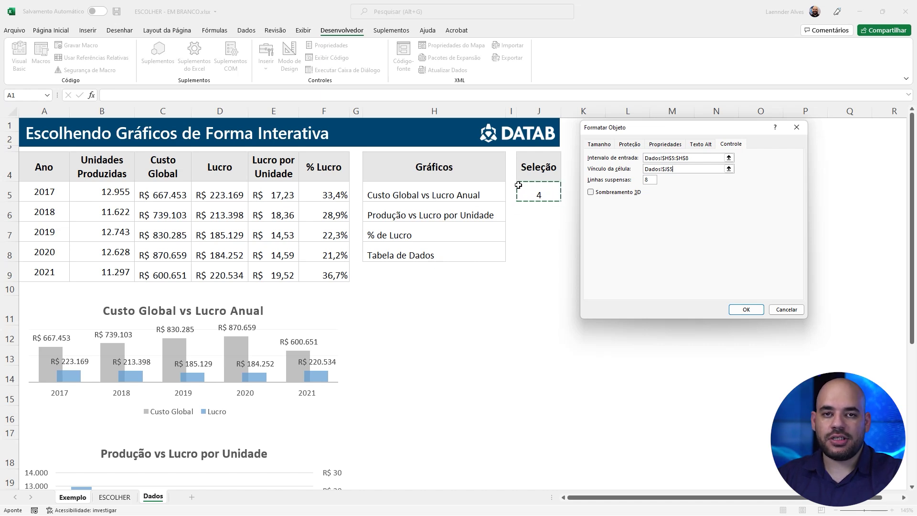
pyautogui.click(741, 311)
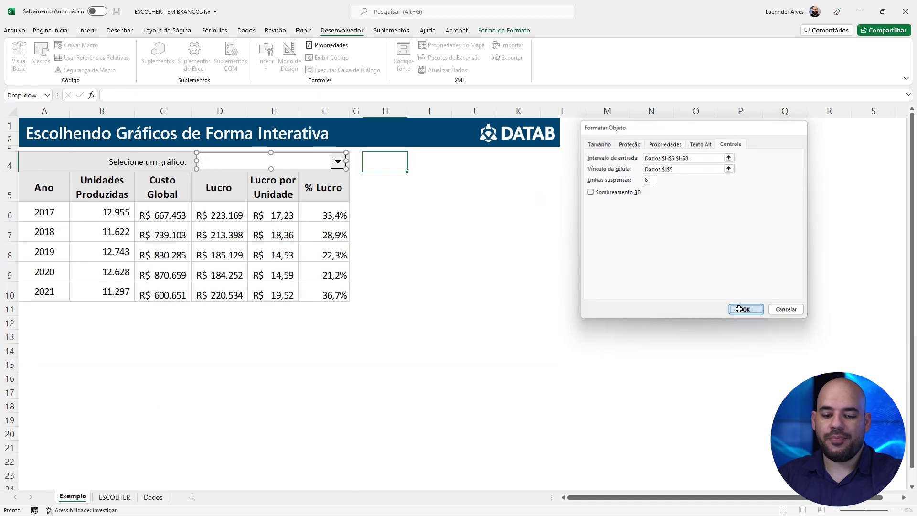
pyautogui.click(741, 311)
pyautogui.click(550, 267)
pyautogui.click(337, 162)
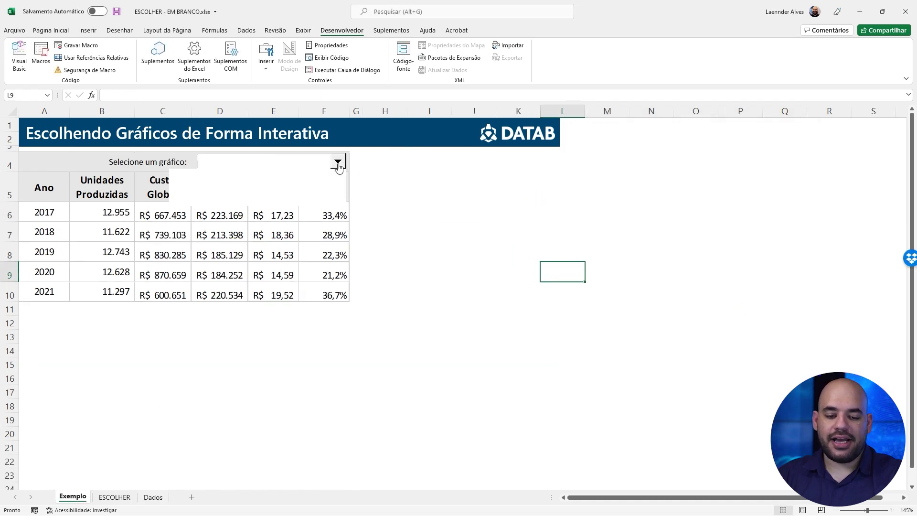
# Step: Try % de Lucro in the drop-down, then select Custo Global vs Lucro Anual
pyautogui.click(221, 193)
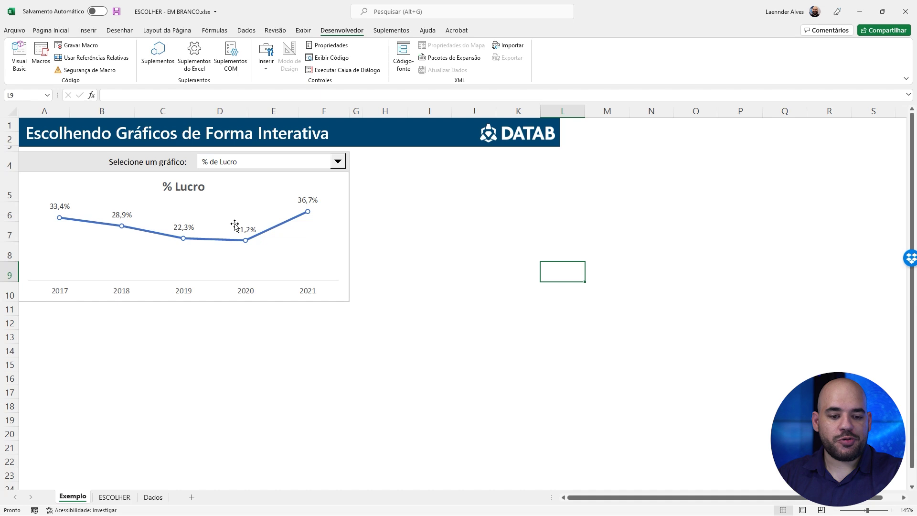
pyautogui.click(153, 498)
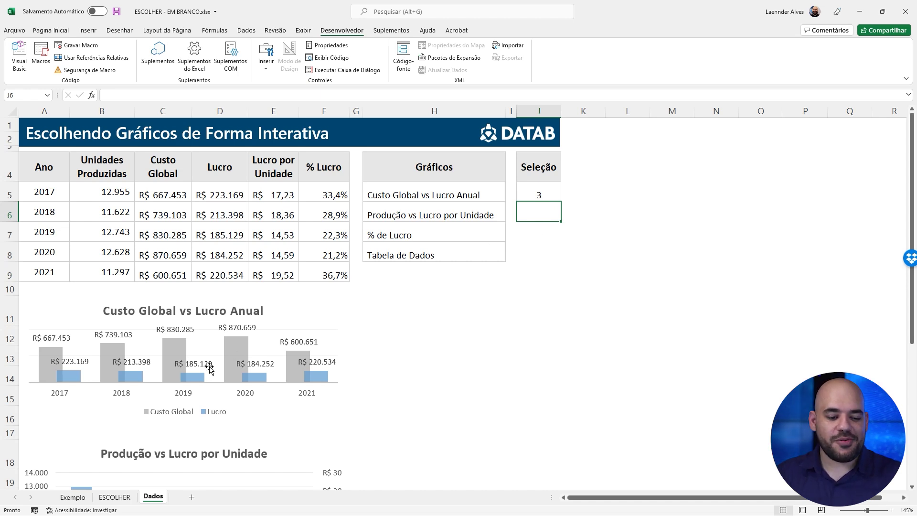
pyautogui.click(73, 496)
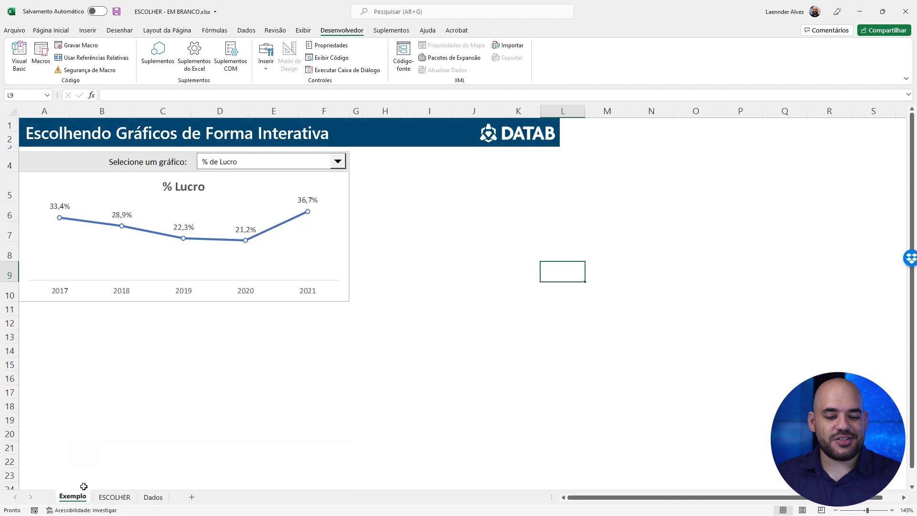
pyautogui.click(251, 170)
pyautogui.click(253, 173)
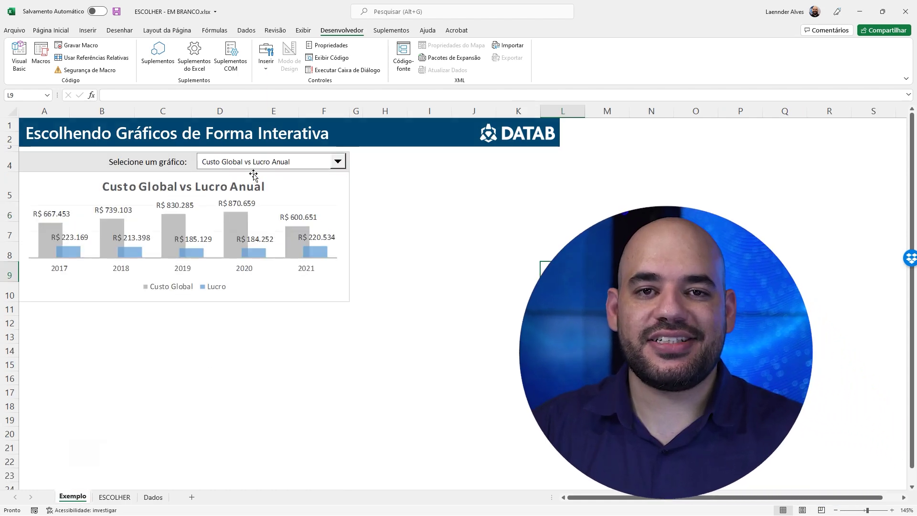